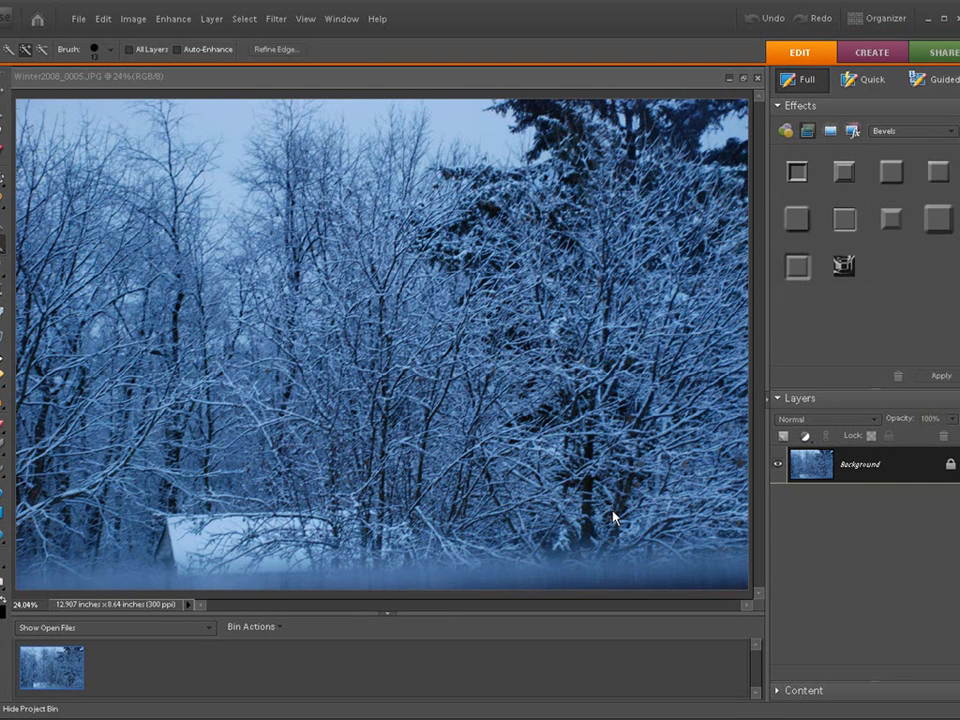
Duplicate the Background layer of the winter photo.
click(276, 19)
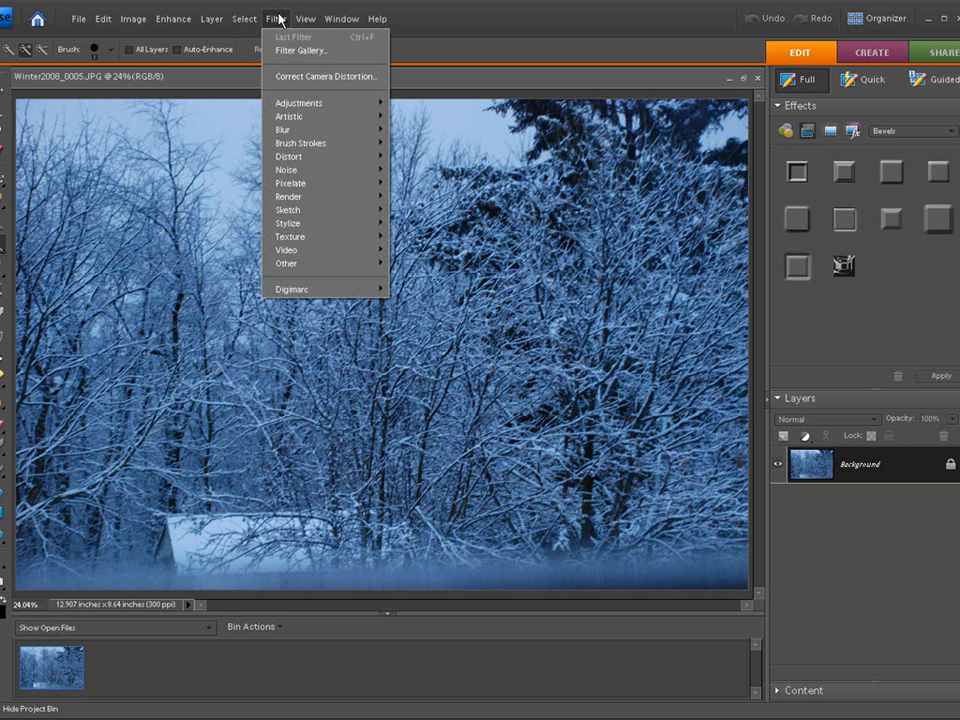
click(276, 19)
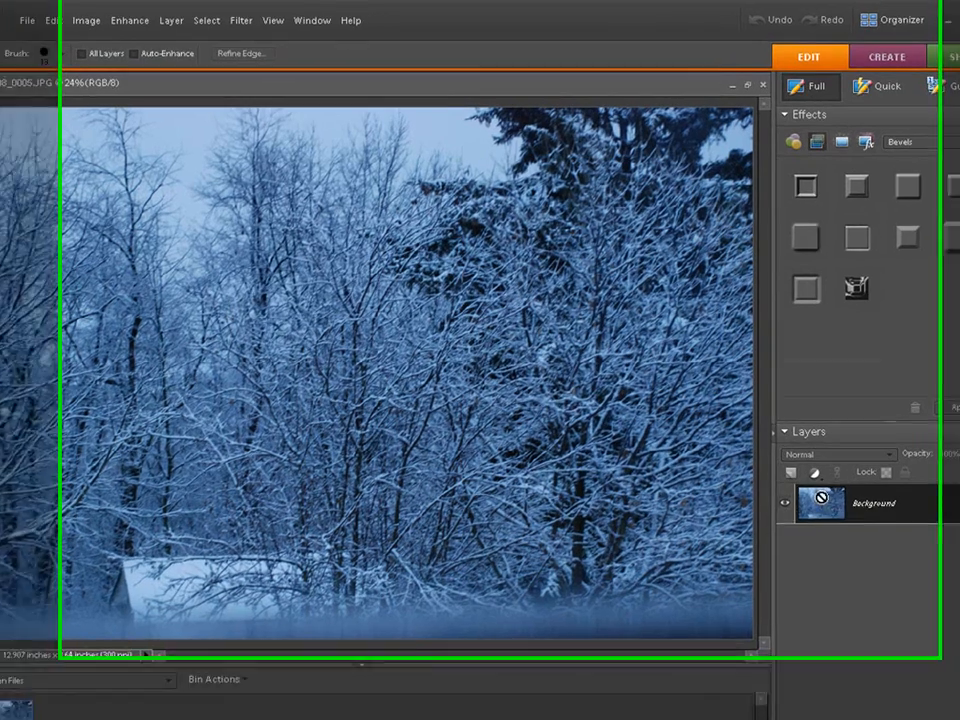
key(ctrl+j)
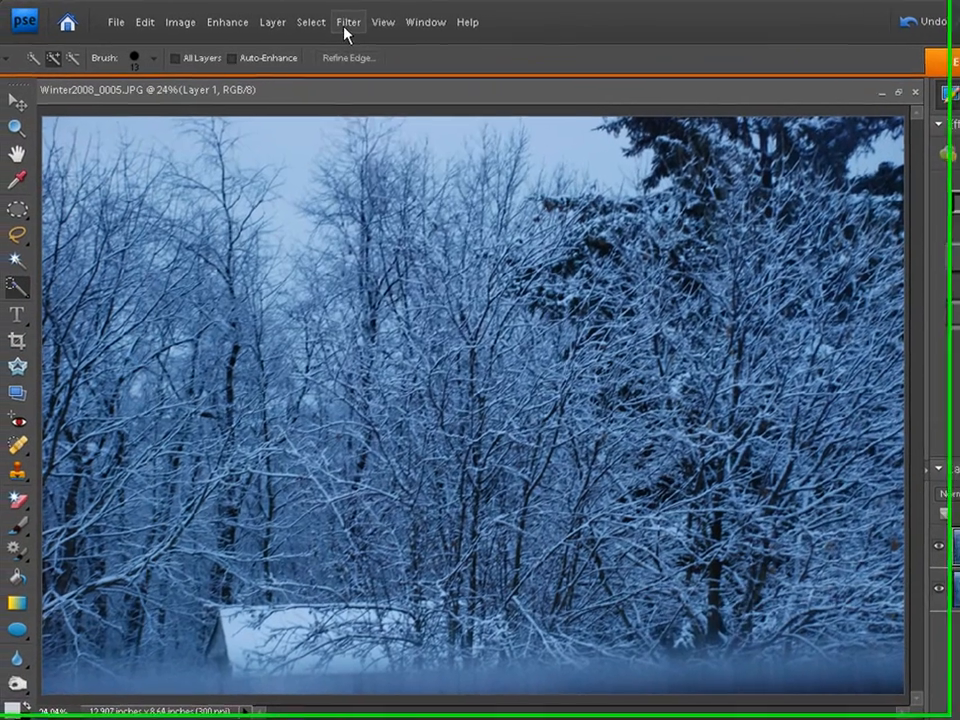
Open the Artistic Colored Pencil filter for the duplicated layer.
click(276, 19)
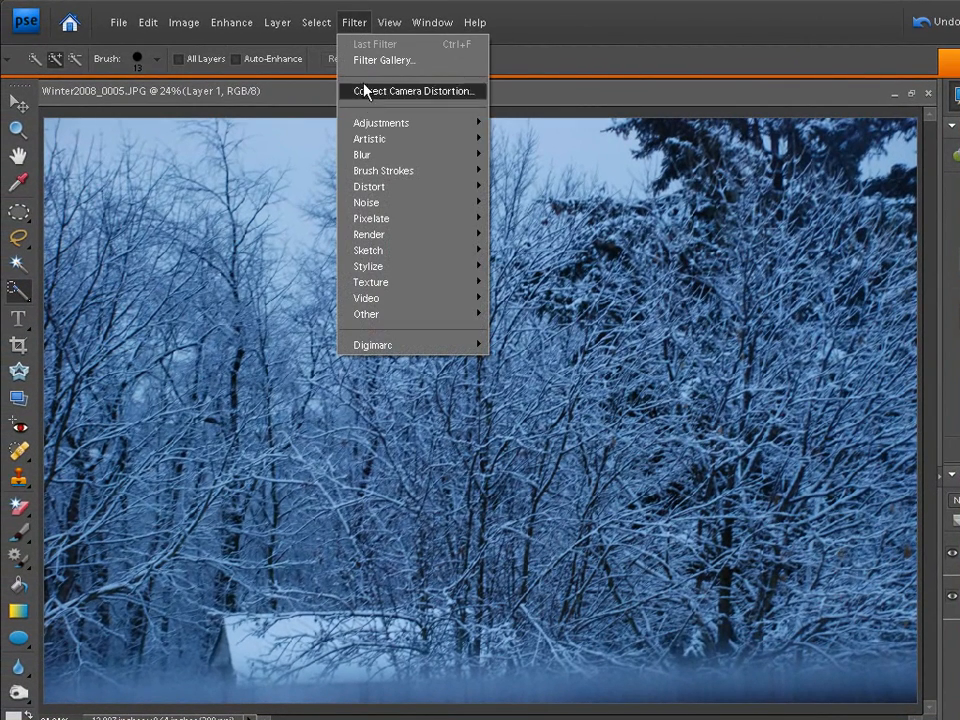
mouse_move(379, 142)
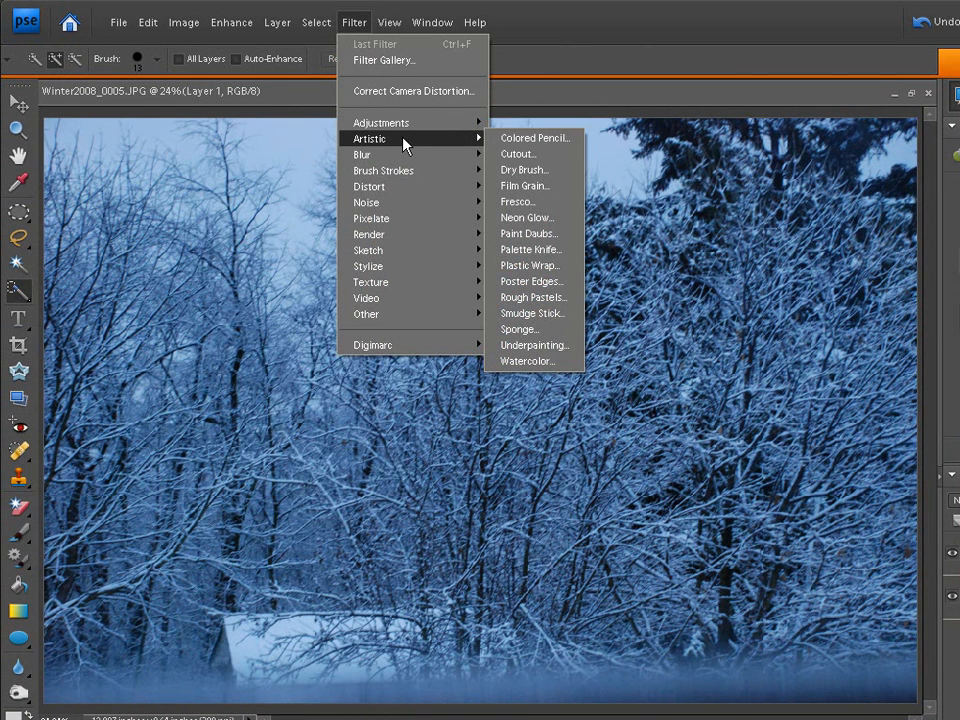
click(519, 145)
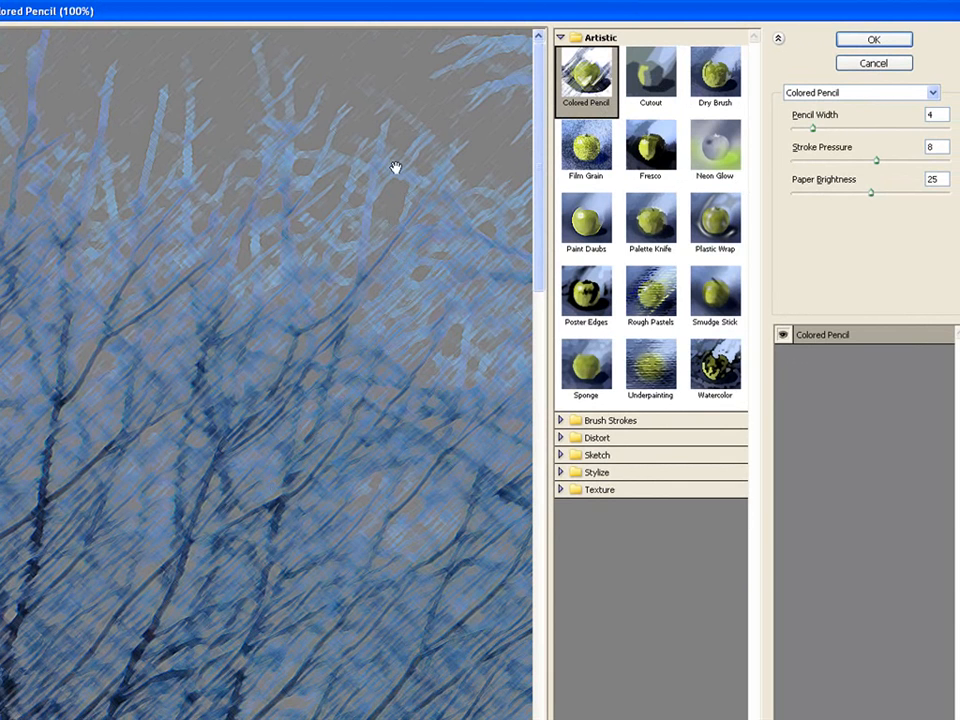
Reposition and resize the filter dialog to suit the screen, and set its preview zoom to Fit in View.
mouse_move(445, 12)
mouse_down()
mouse_move(473, 3)
mouse_move(442, 3)
mouse_up()
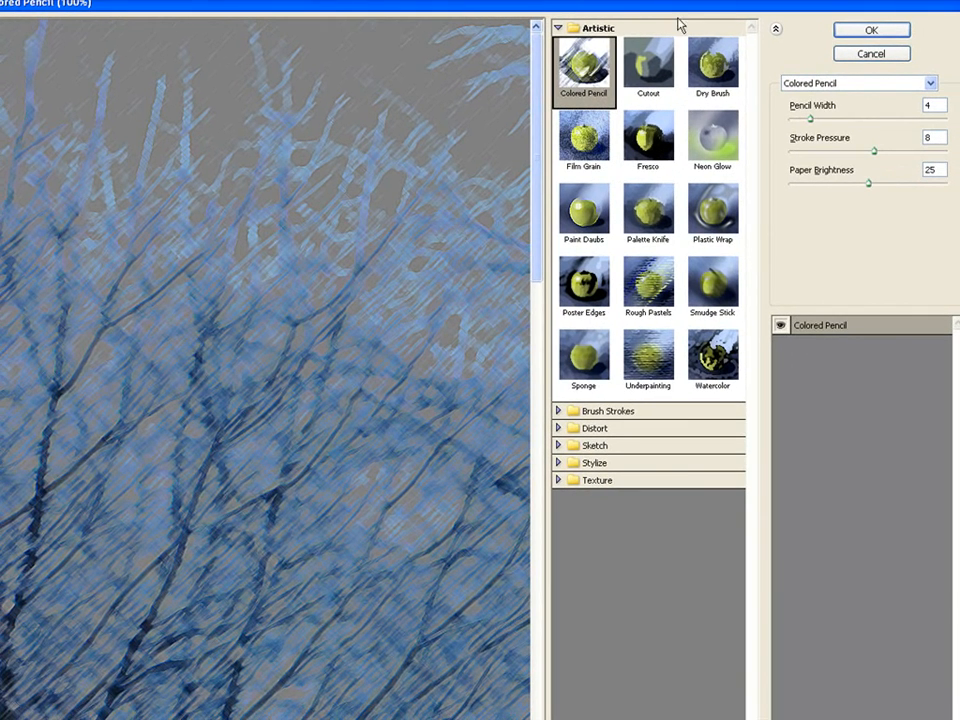
drag(675, 14, 653, 25)
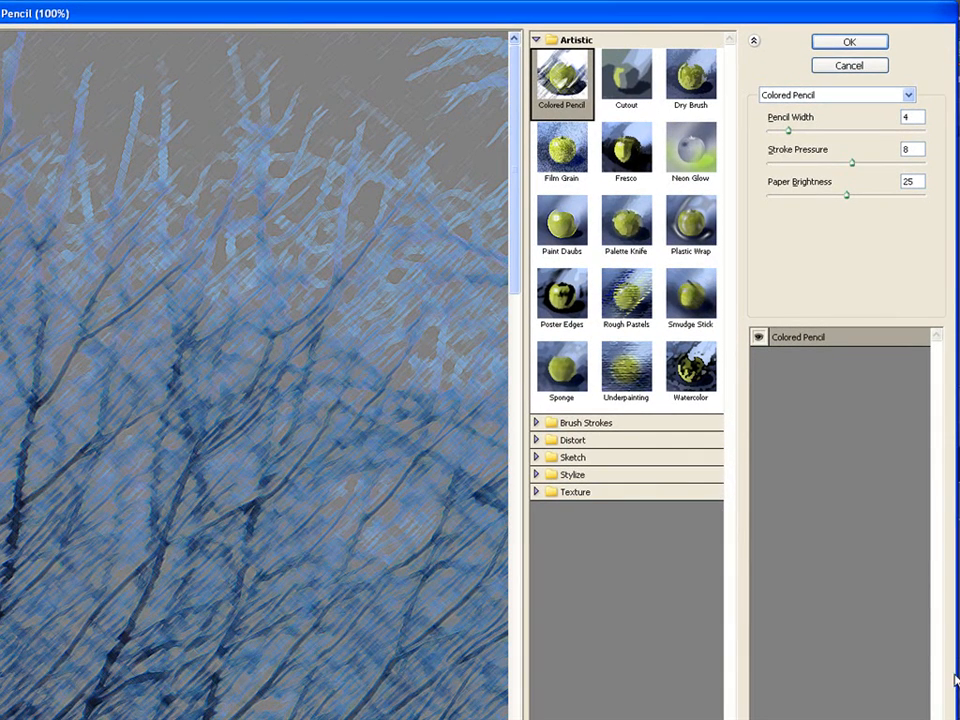
mouse_move(957, 719)
mouse_down()
mouse_move(949, 719)
mouse_move(958, 715)
mouse_up()
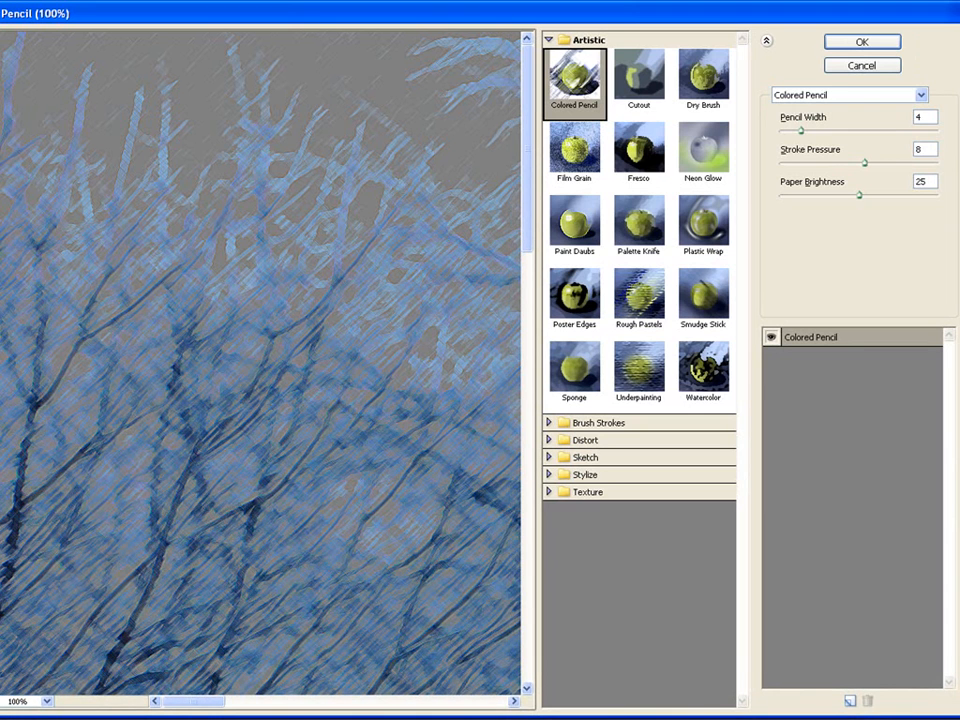
drag(306, 17, 328, 20)
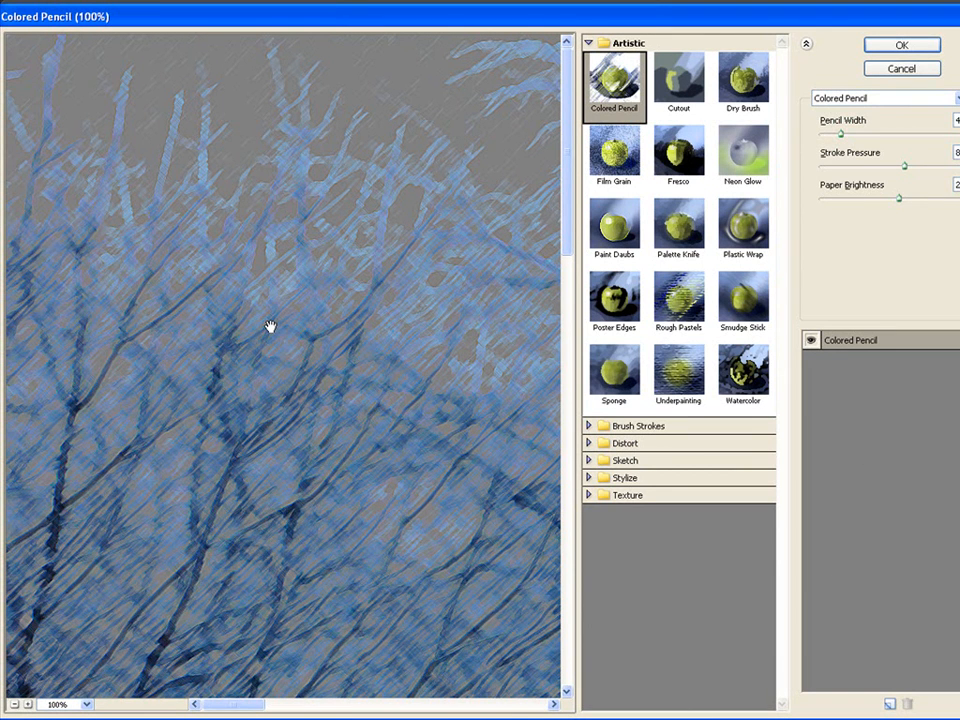
click(86, 705)
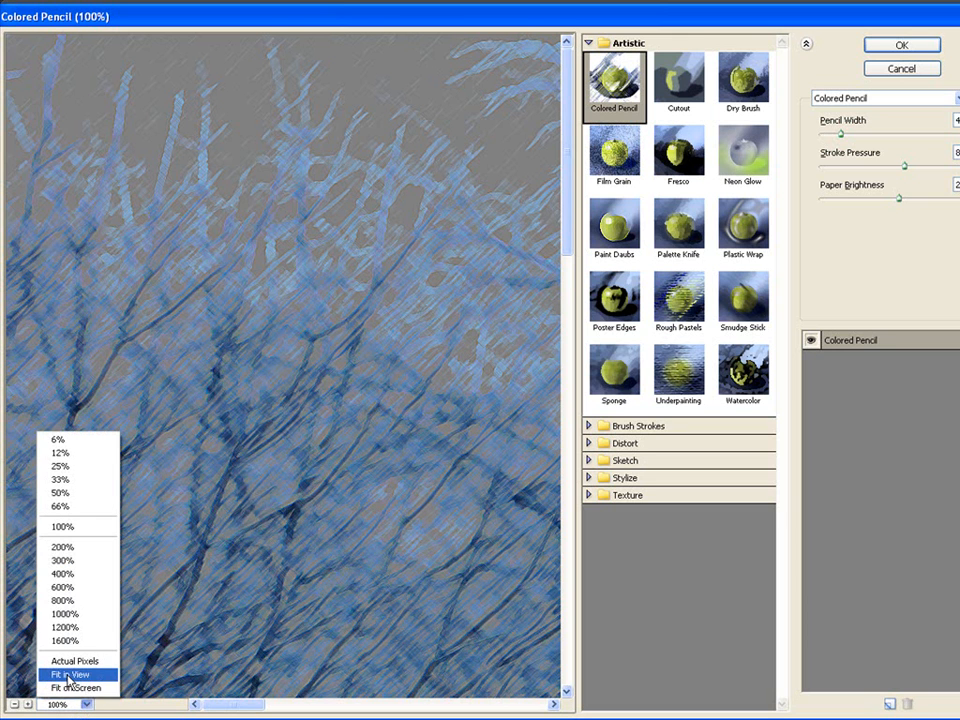
click(66, 674)
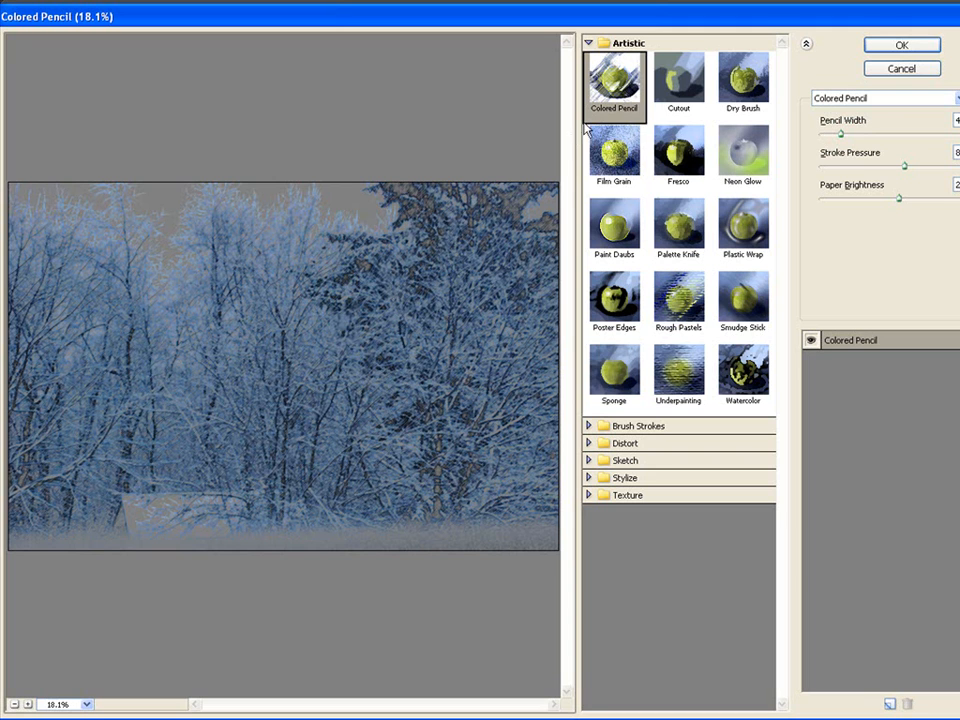
Preview the Cutout, Dry Brush, Film Grain and Fresco filters on the winter photo.
click(673, 86)
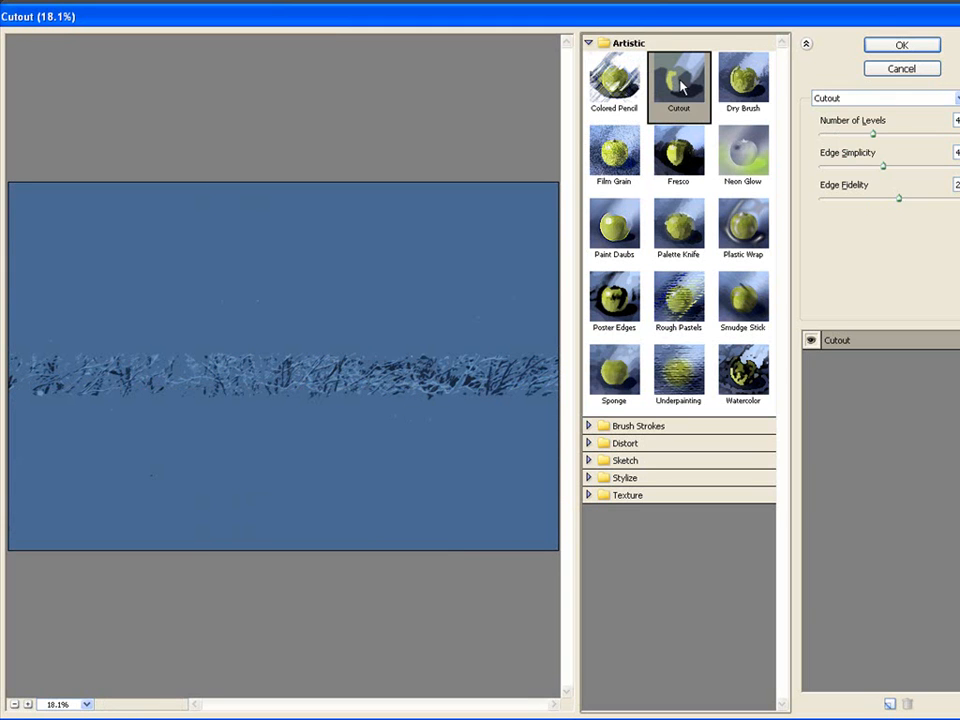
click(744, 88)
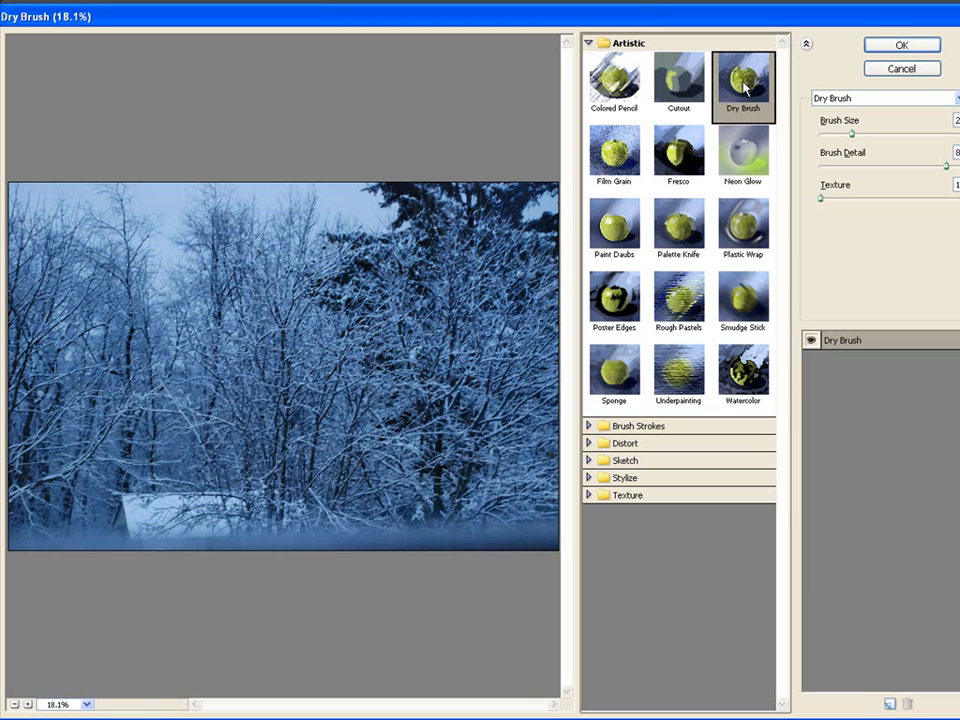
click(620, 152)
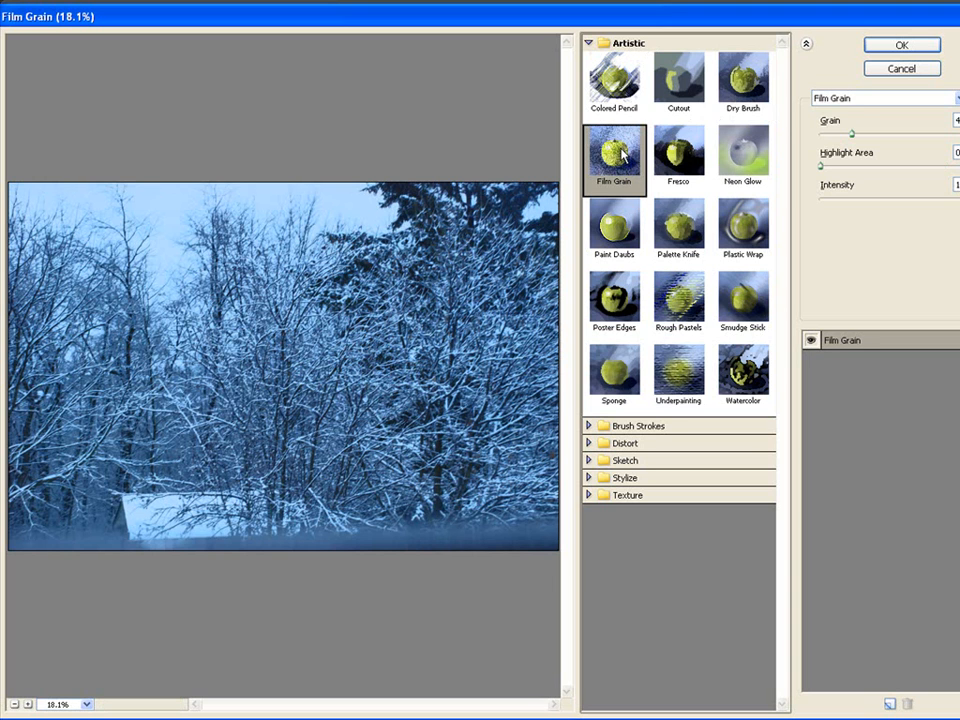
click(676, 156)
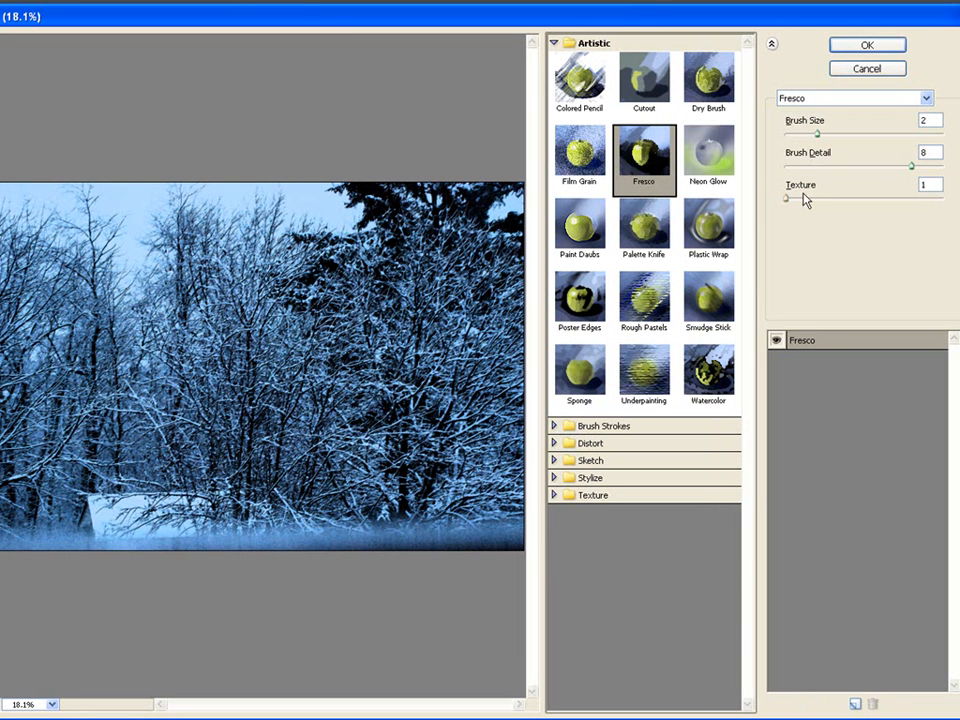
Choose the Rough Pastels filter and set its stroke length to 11.
click(641, 300)
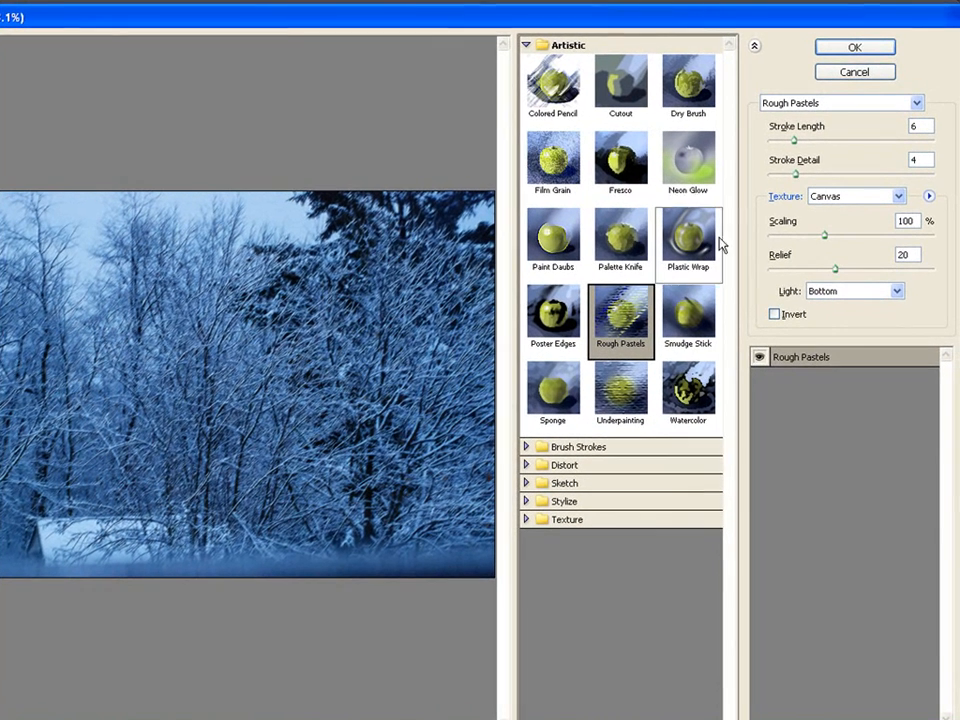
click(794, 141)
drag(794, 141, 814, 145)
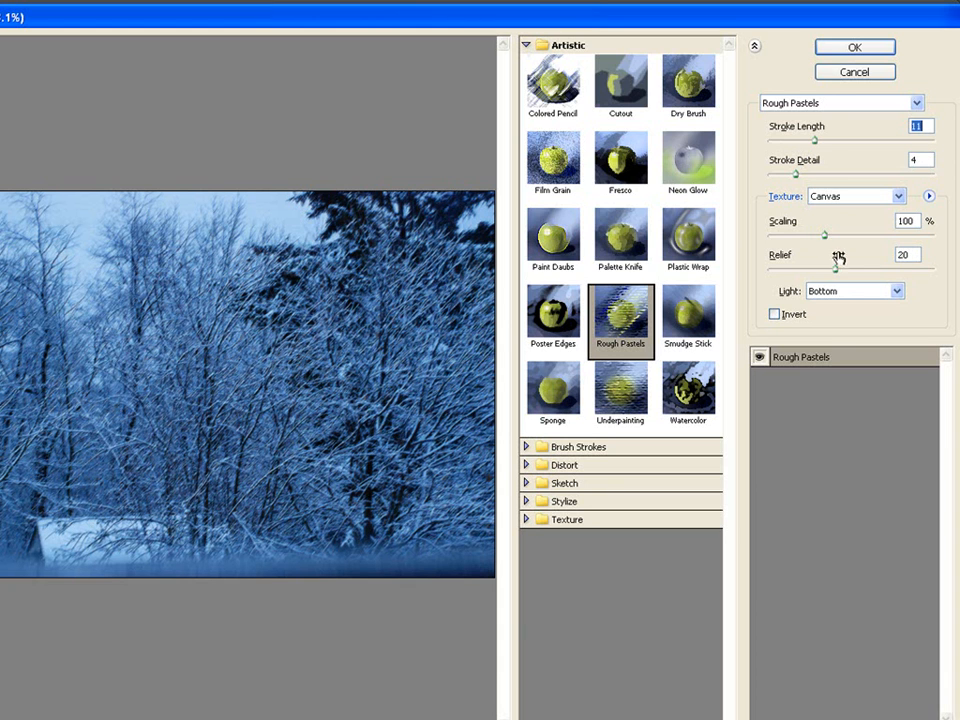
Preview the Smudge Stick, Sponge and Underpainting filters on the winter photo.
click(687, 318)
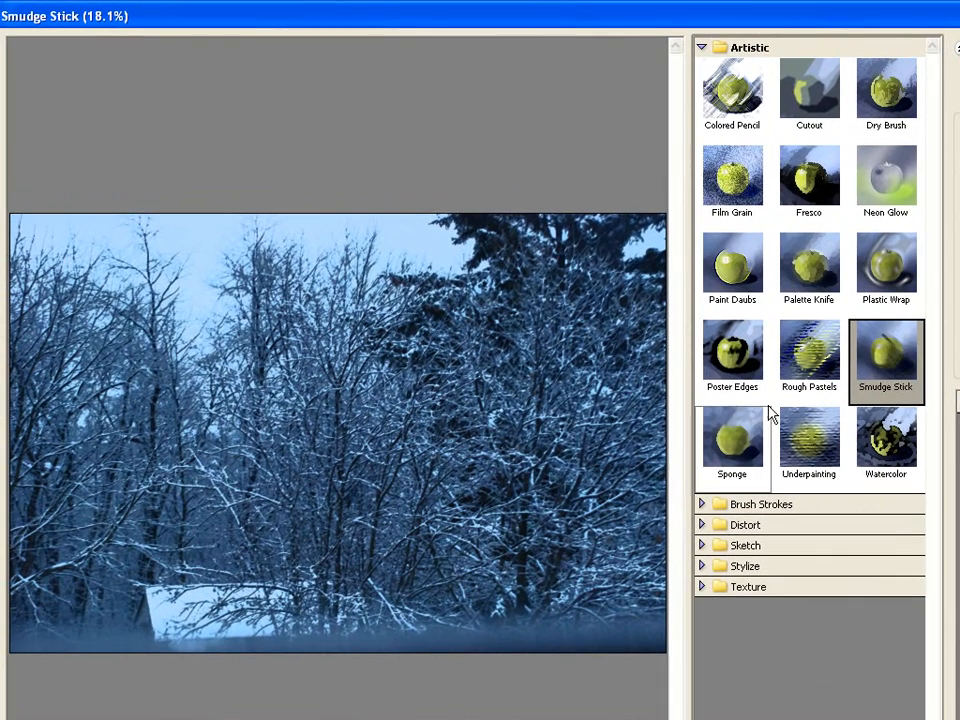
click(564, 394)
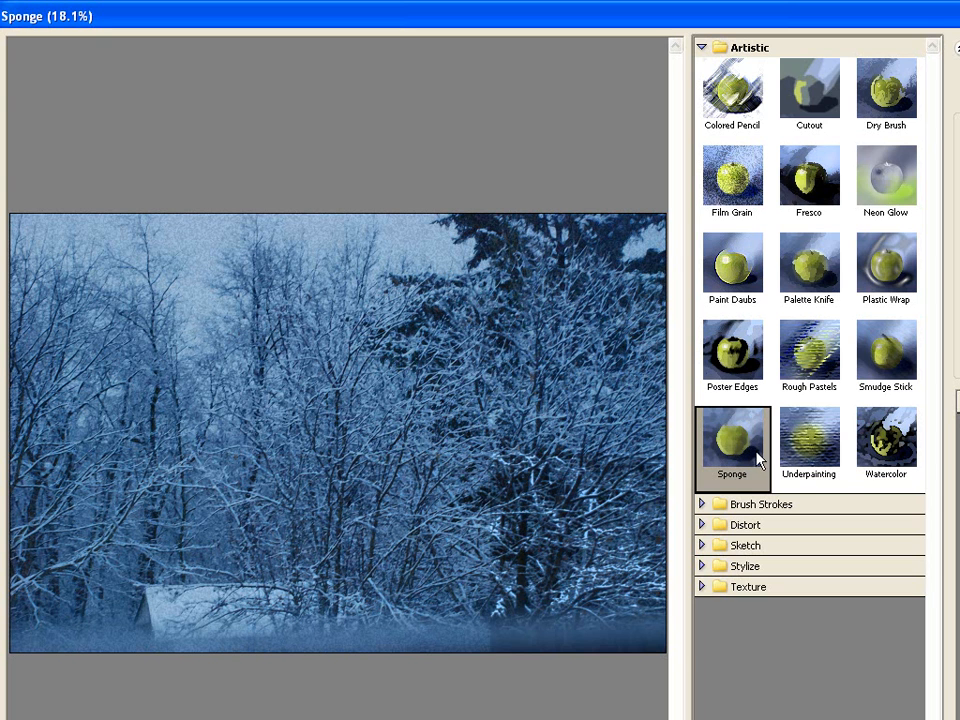
click(812, 444)
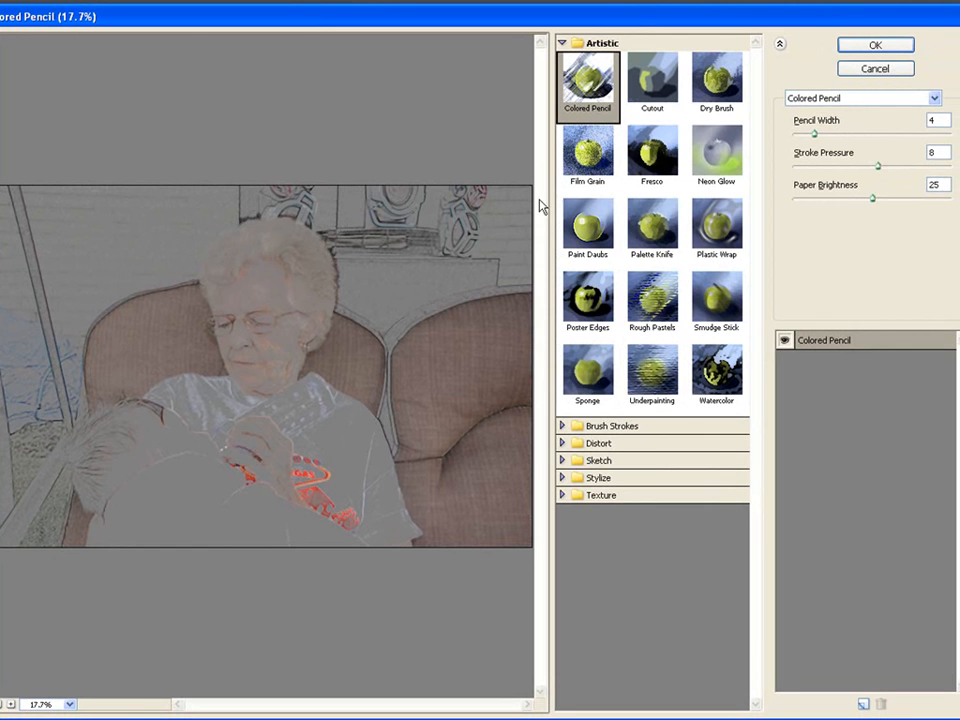
Increase the Colored Pencil width on the portrait, and compare the Cutout, Film Grain, Neon Glow and Plastic Wrap filters.
drag(815, 135, 834, 138)
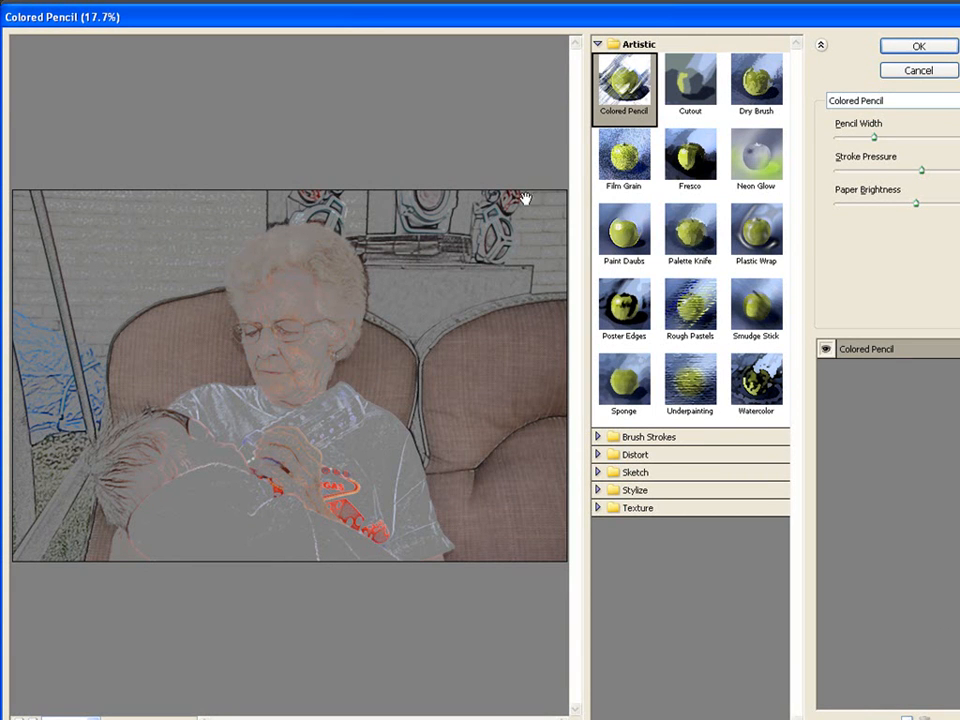
click(688, 94)
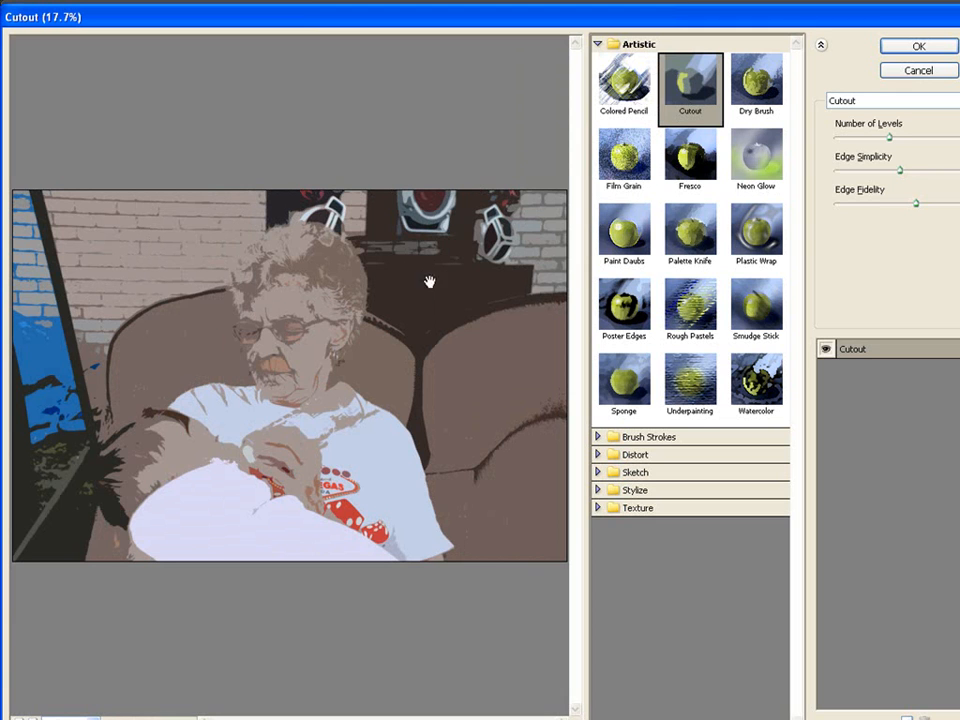
click(630, 166)
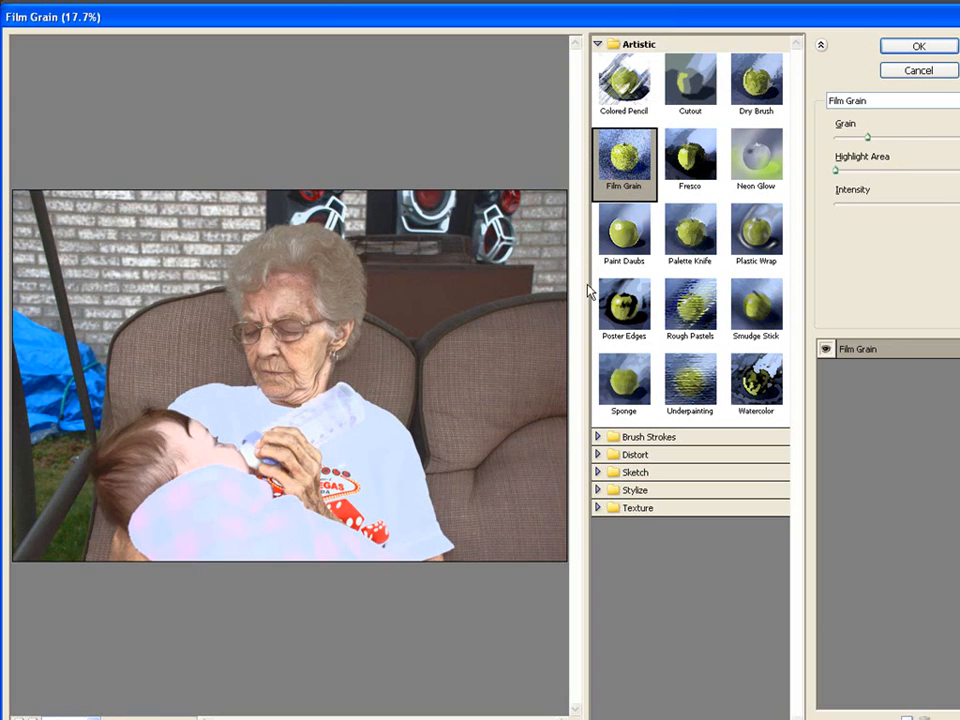
click(754, 168)
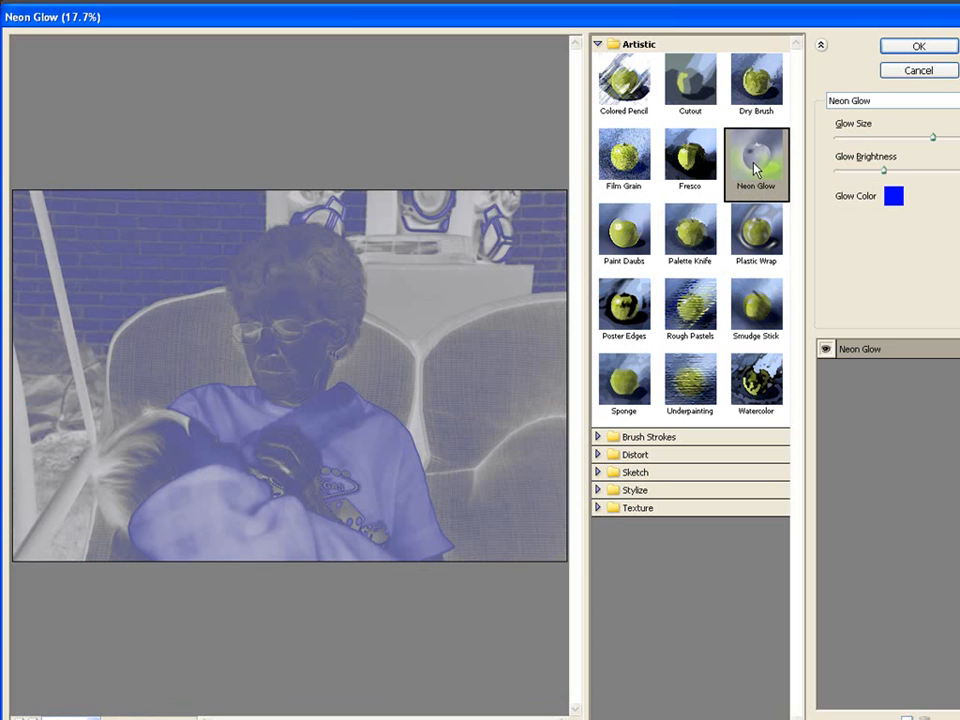
click(754, 240)
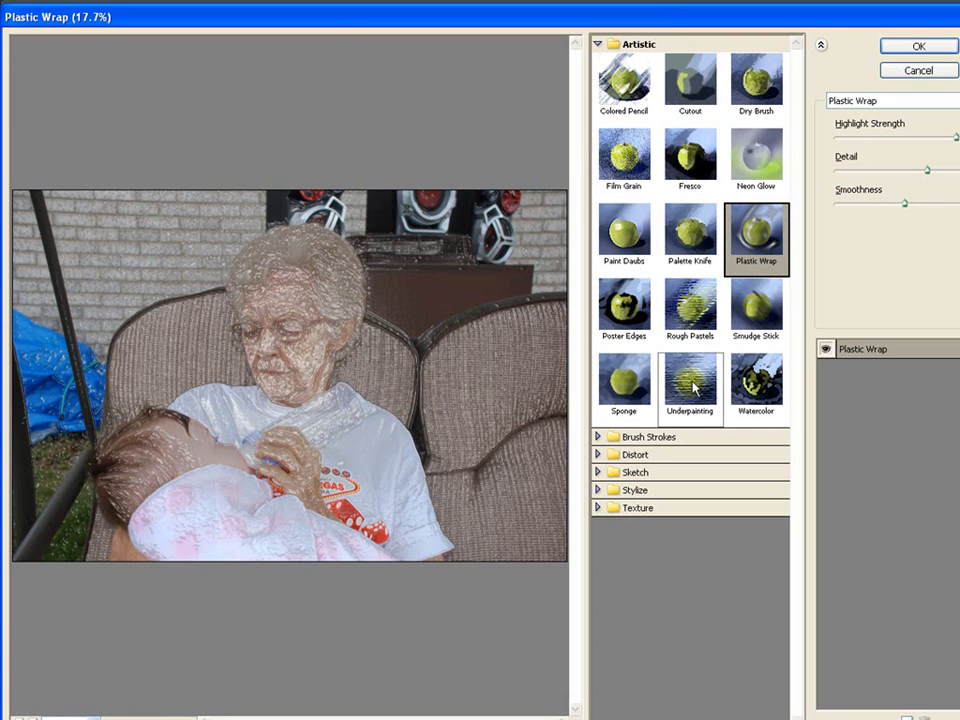
Choose the Watercolor filter for the portrait and set Shadow Intensity to 3 and Texture to 2.
click(757, 381)
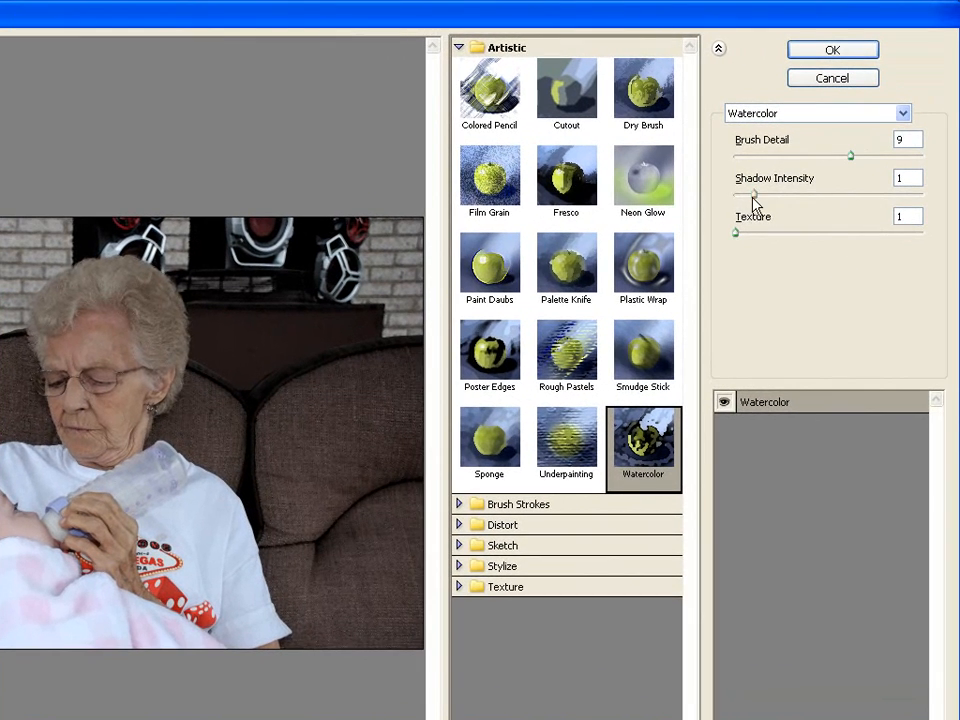
drag(755, 200, 810, 201)
drag(806, 196, 791, 204)
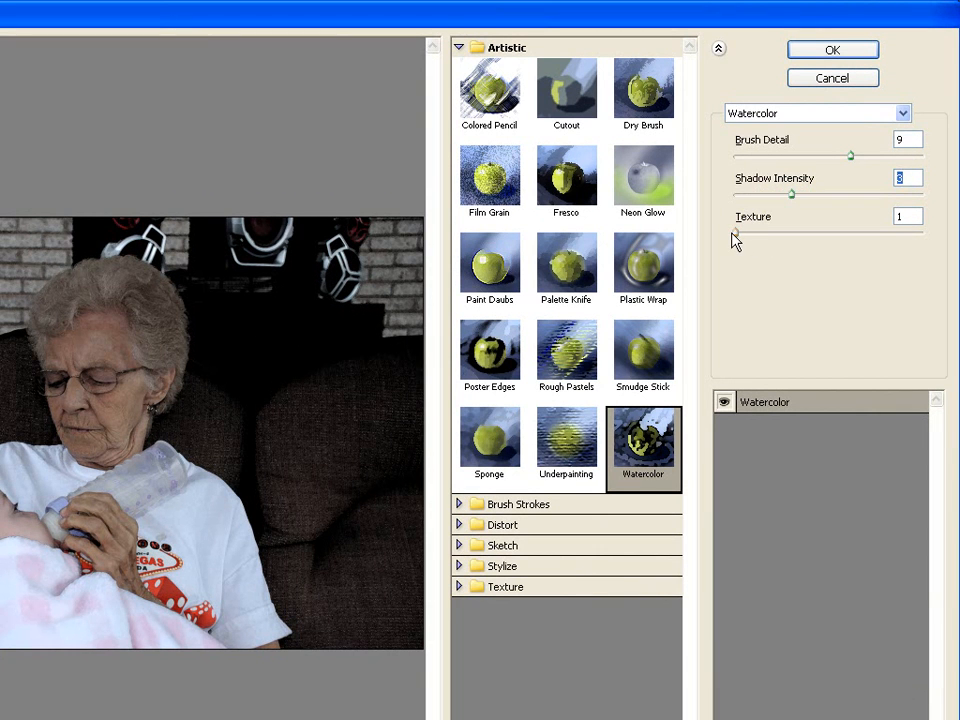
drag(736, 233, 749, 231)
drag(764, 232, 799, 237)
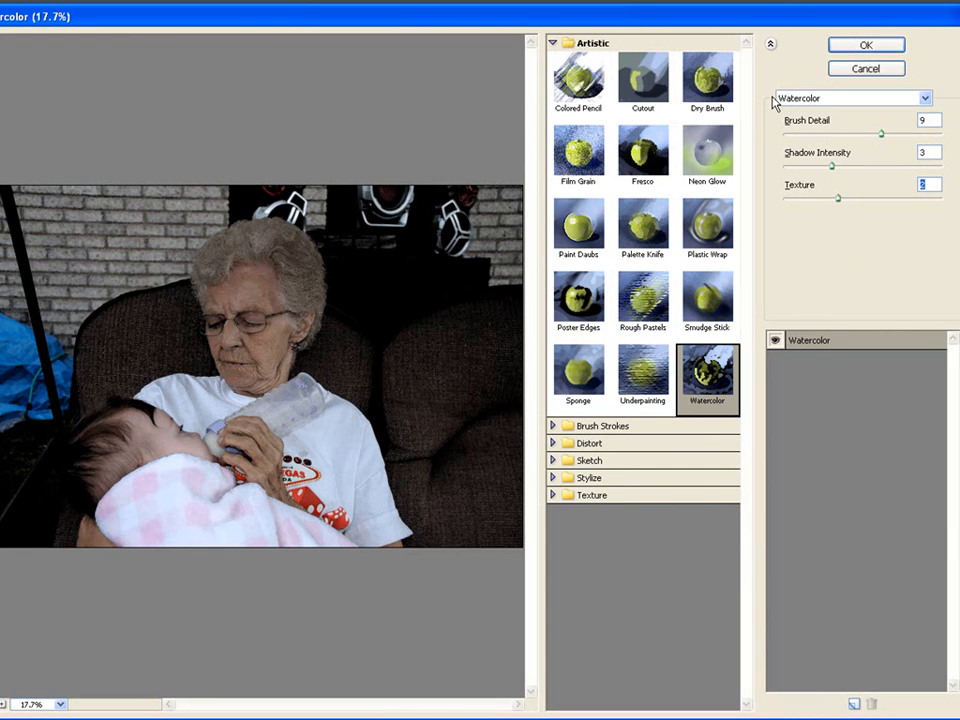
Switch the portrait's filter to Ocean Ripple and set Ripple Size to 6.
click(932, 99)
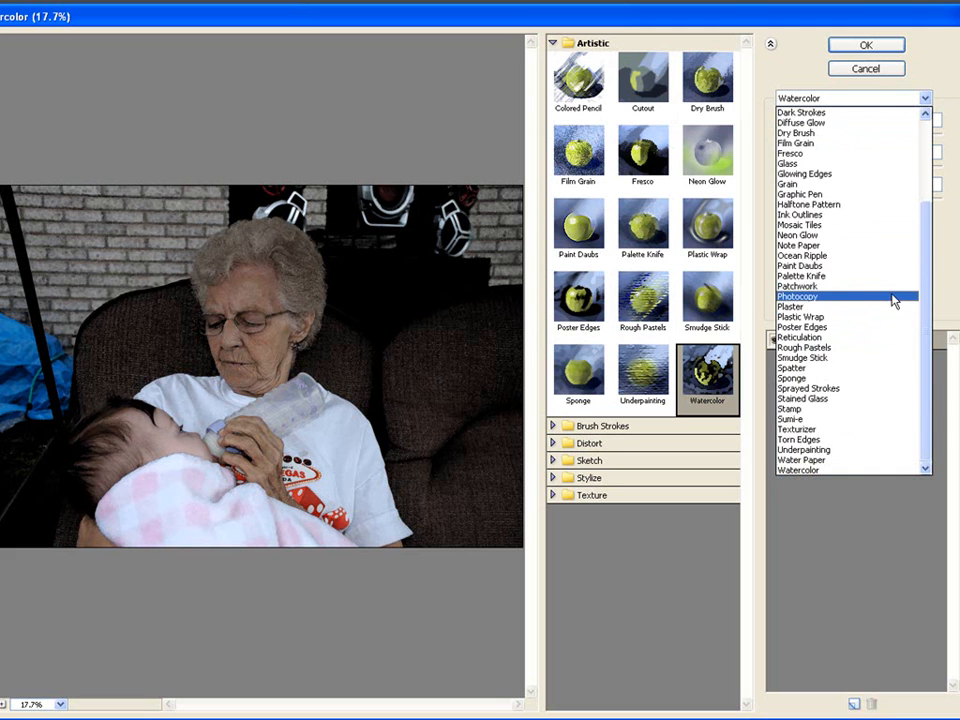
click(813, 256)
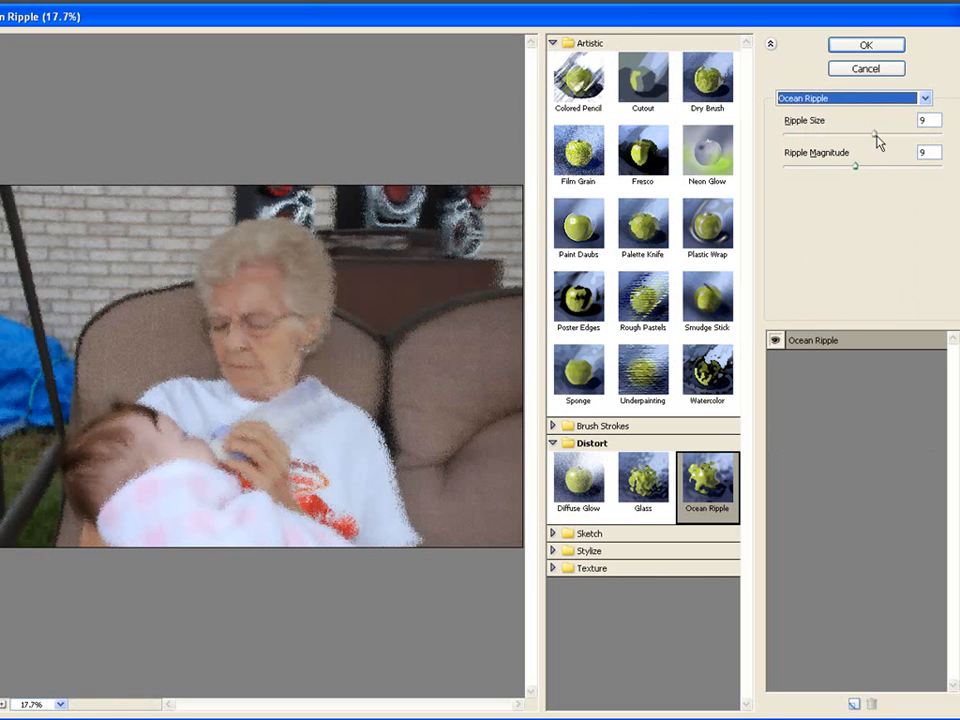
drag(874, 139, 842, 137)
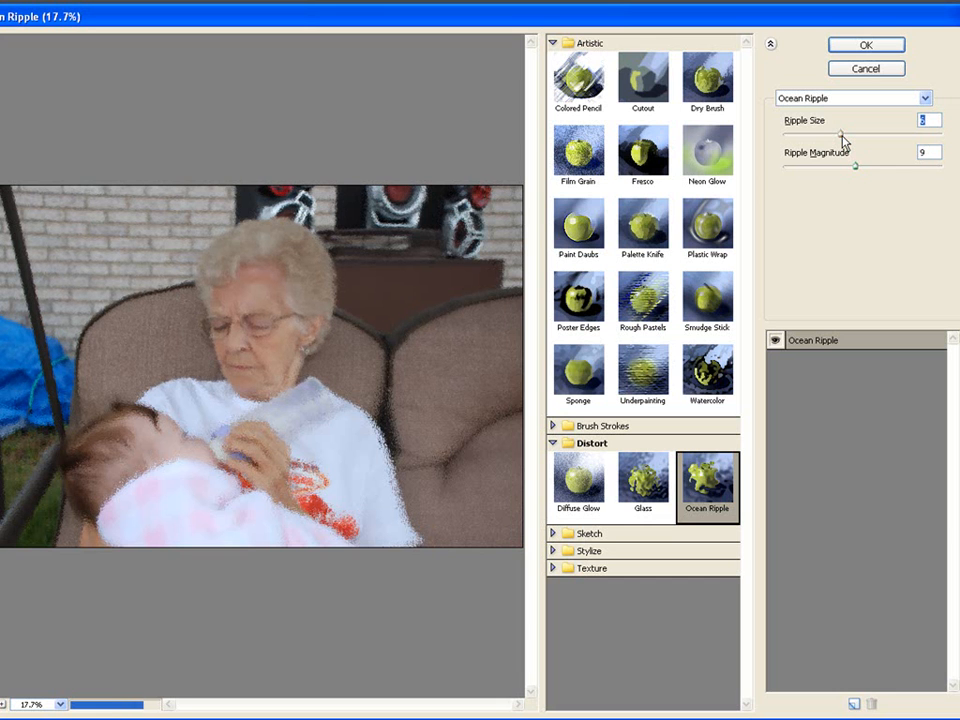
Switch the portrait's filter to Stained Glass and collapse the Texture category of filter thumbnails.
click(925, 98)
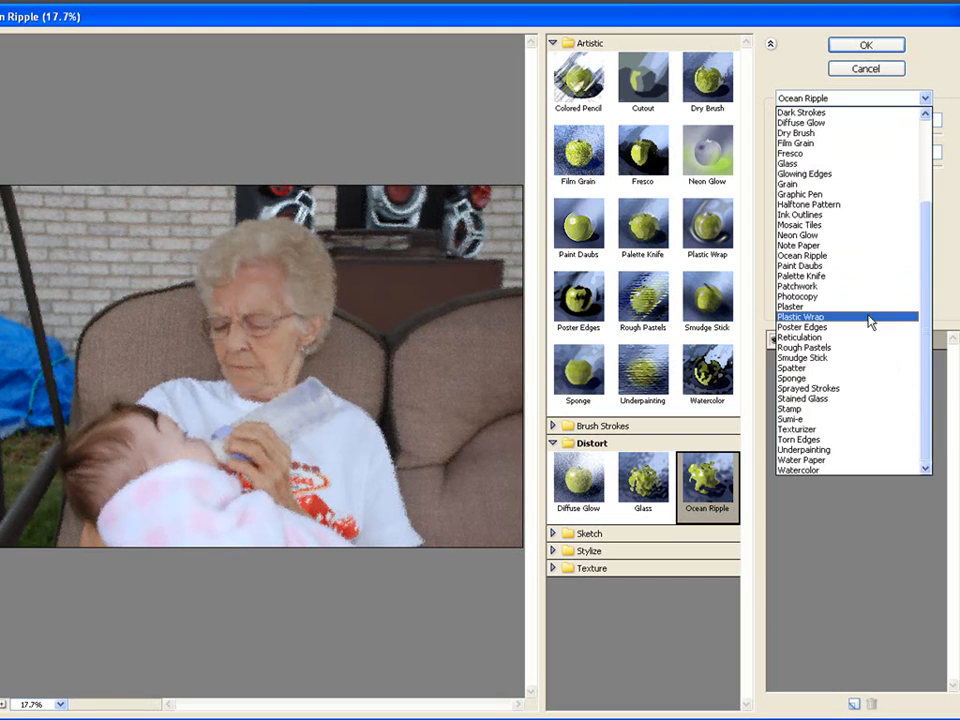
click(828, 400)
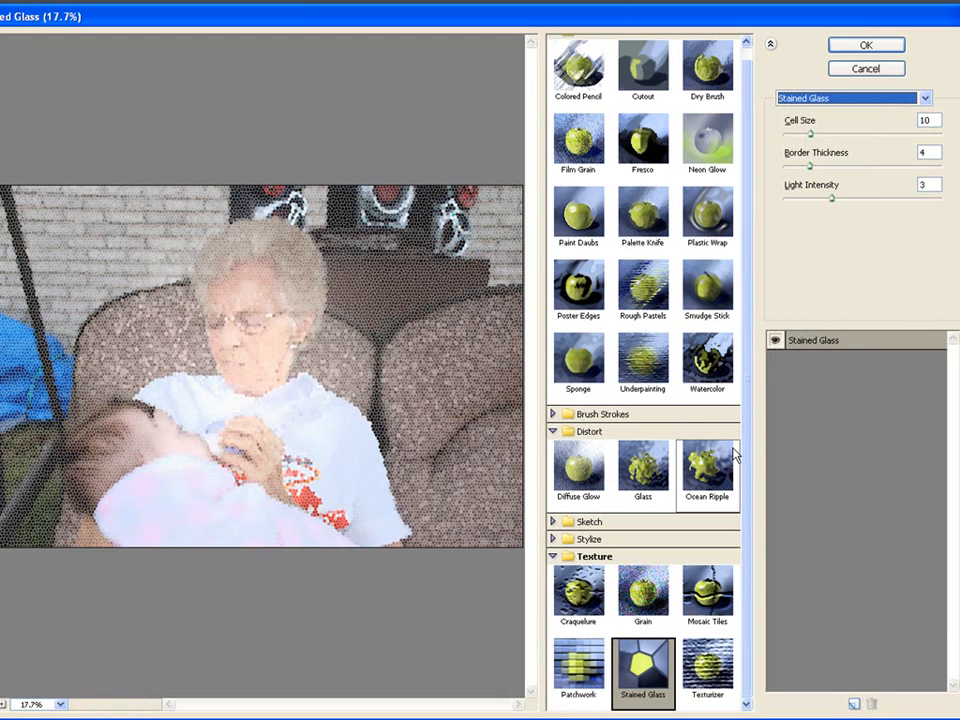
click(555, 556)
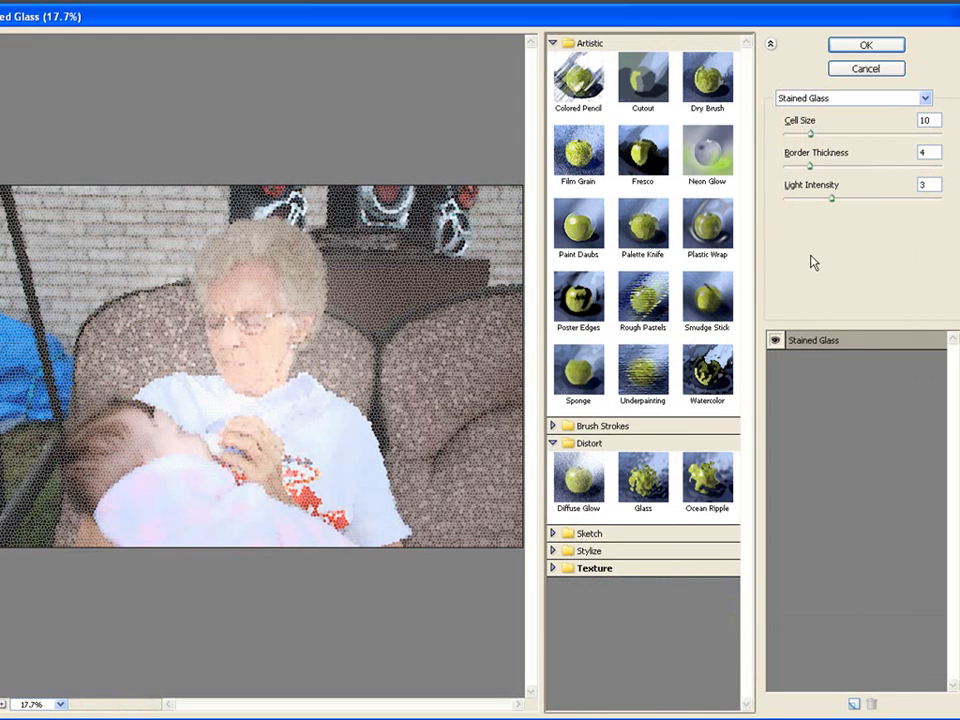
Switch the portrait's filter to Spatter and collapse the Brush Strokes category of filter thumbnails.
click(926, 97)
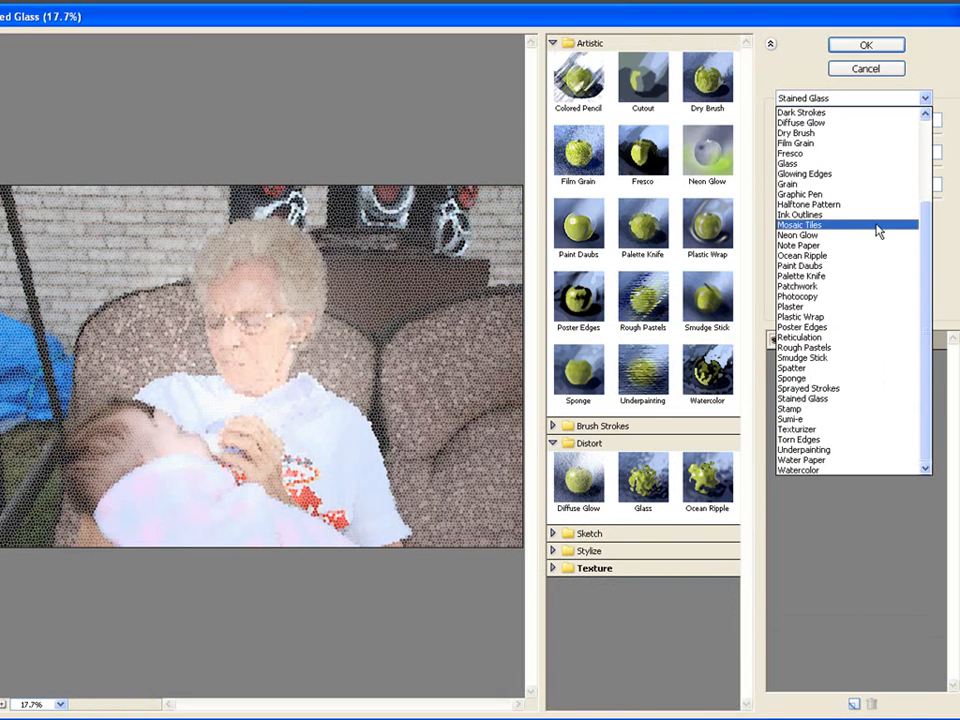
click(813, 370)
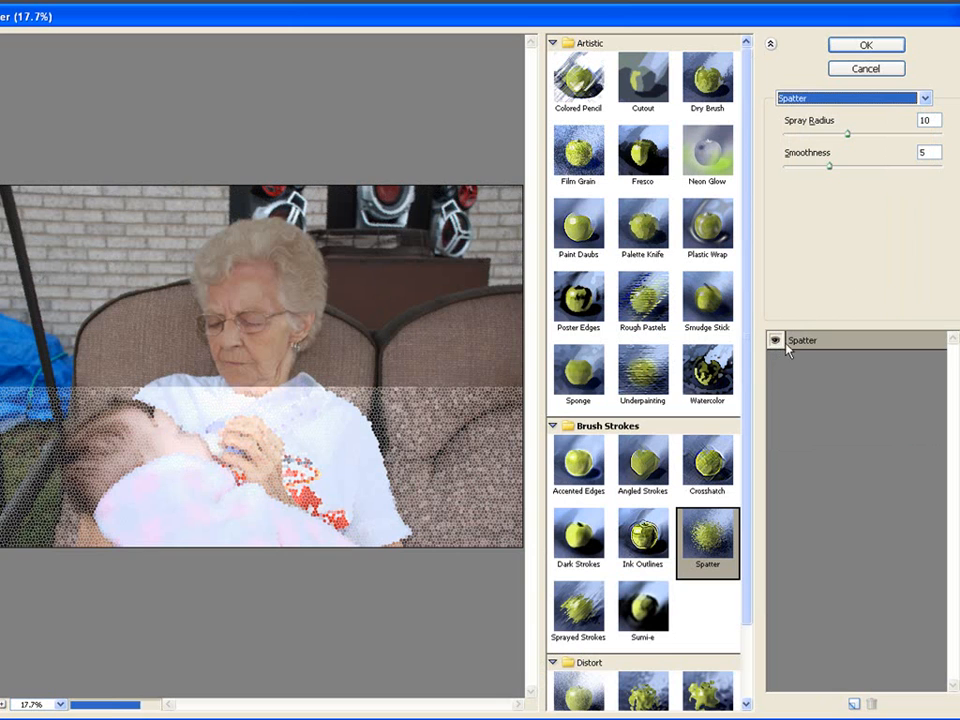
click(551, 427)
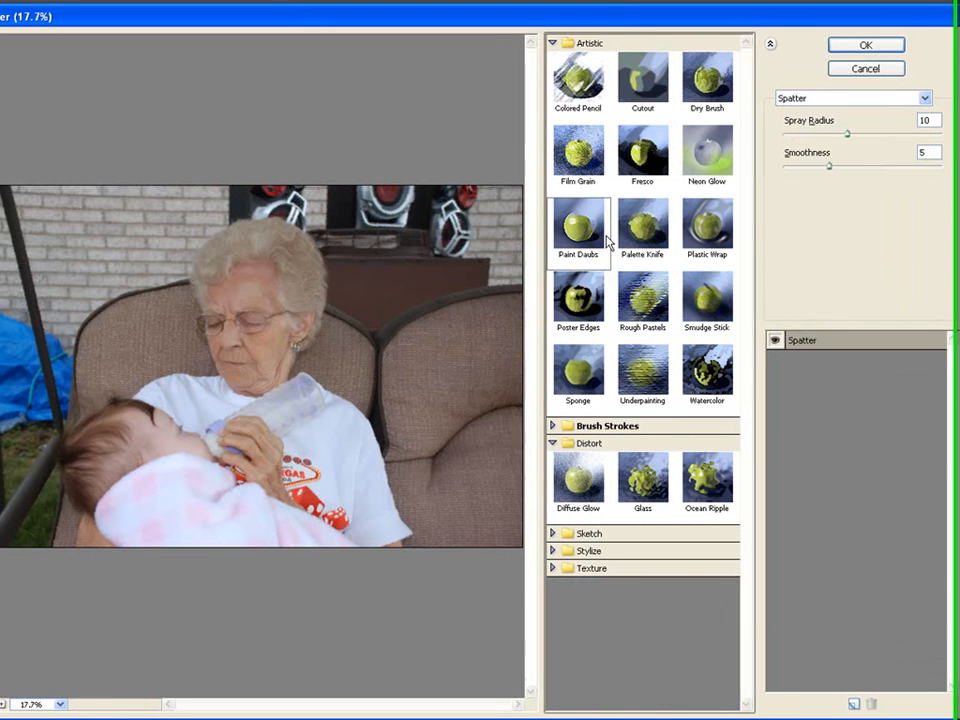
Apply the Colored Pencil filter to the portrait with Pencil Width 7, Stroke Pressure 8 and Paper Brightness 25, and duplicate the Background layer.
click(598, 78)
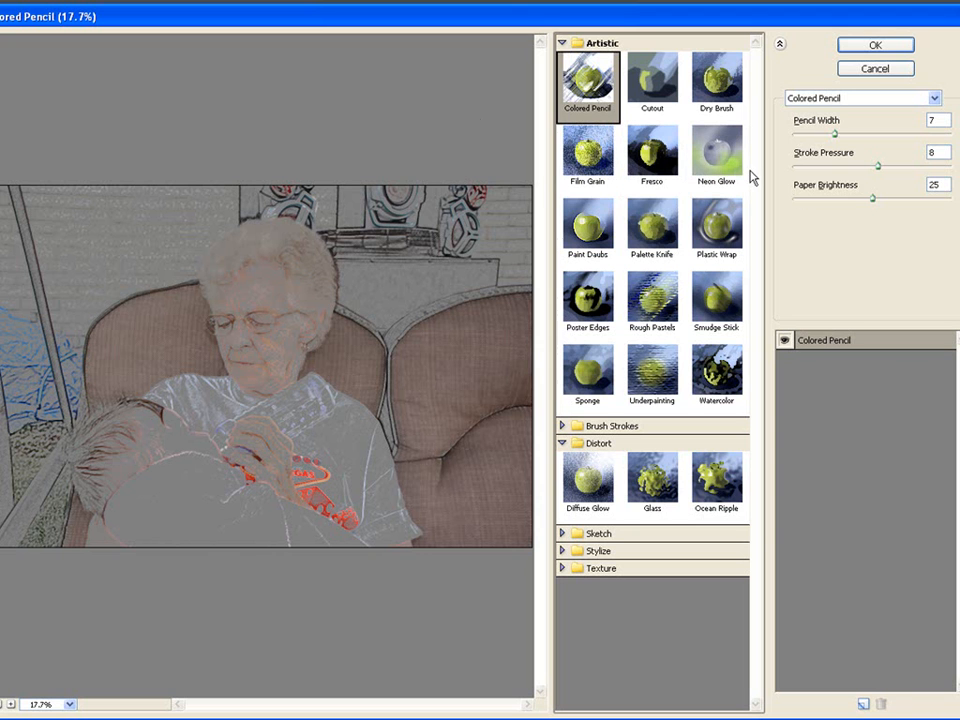
click(860, 48)
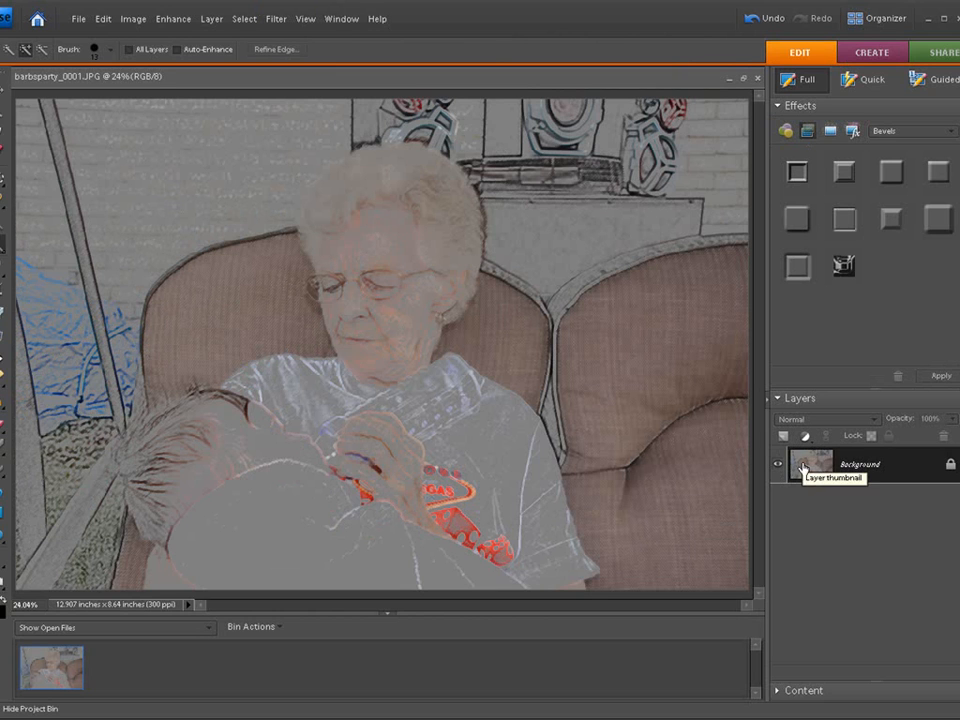
key(ctrl+j)
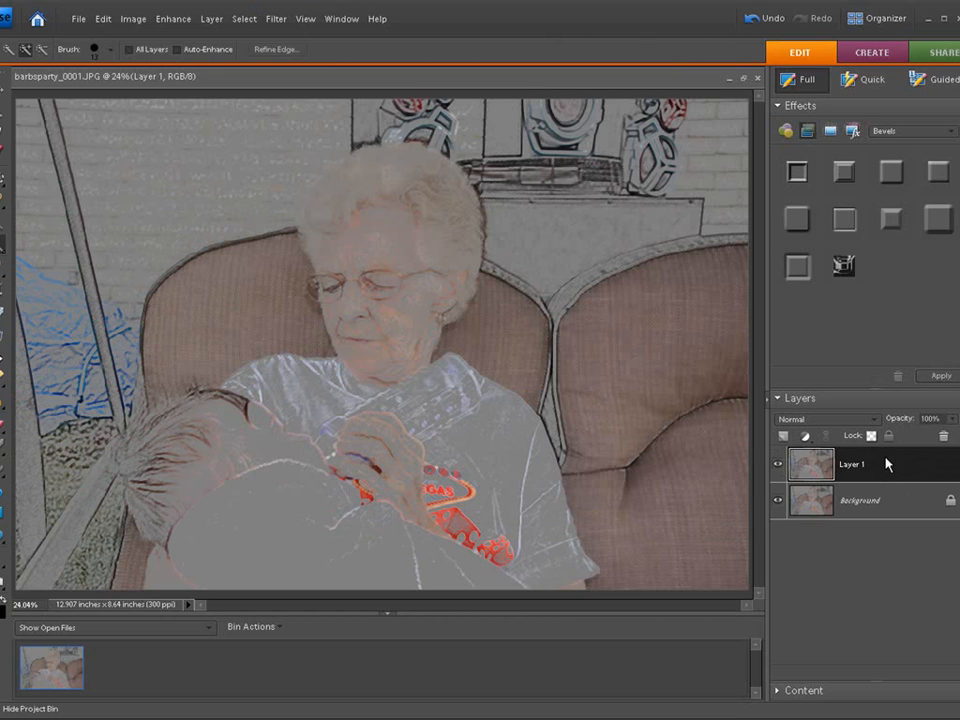
Add a Levels adjustment layer above the duplicated layer with input shadows 36 and midtones 1.00, and lower the input highlights slightly below 255.
click(808, 438)
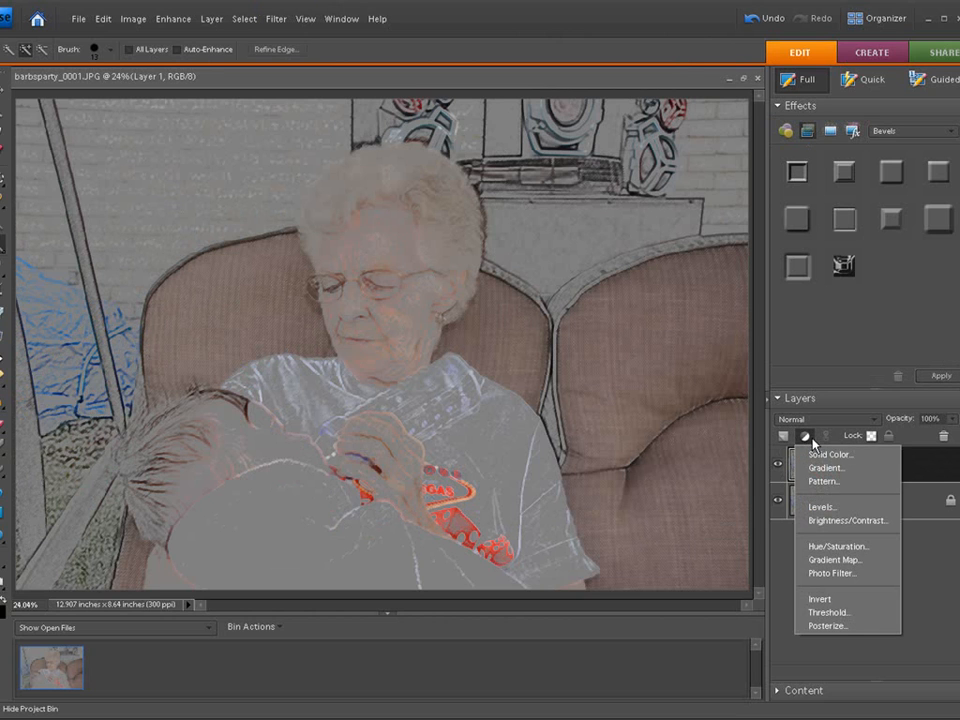
click(816, 507)
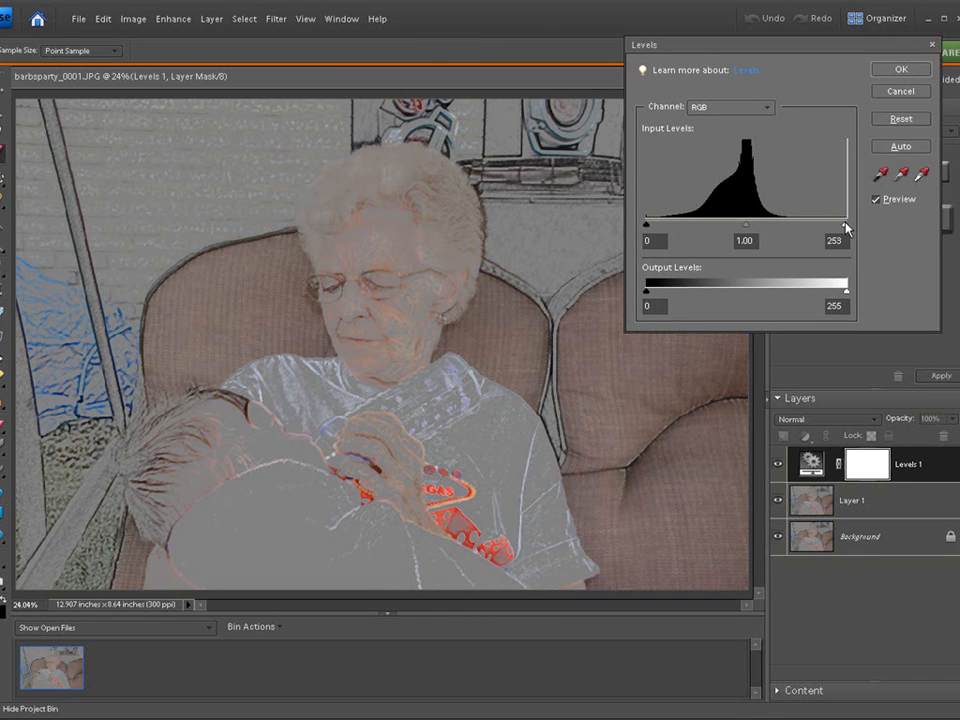
drag(847, 225, 829, 227)
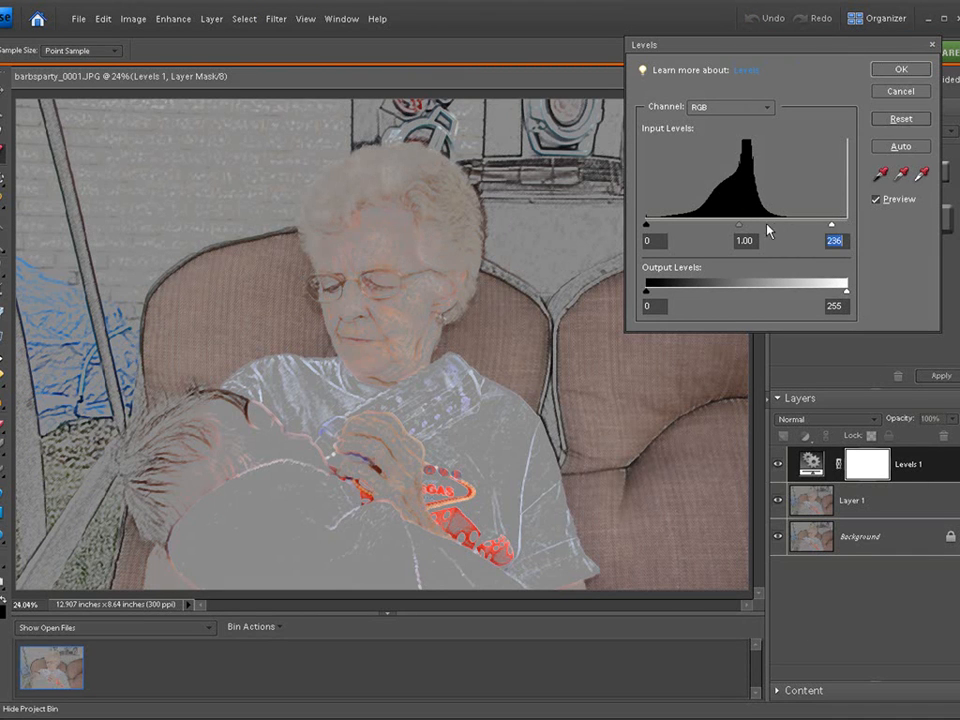
drag(740, 226, 748, 235)
drag(647, 228, 676, 229)
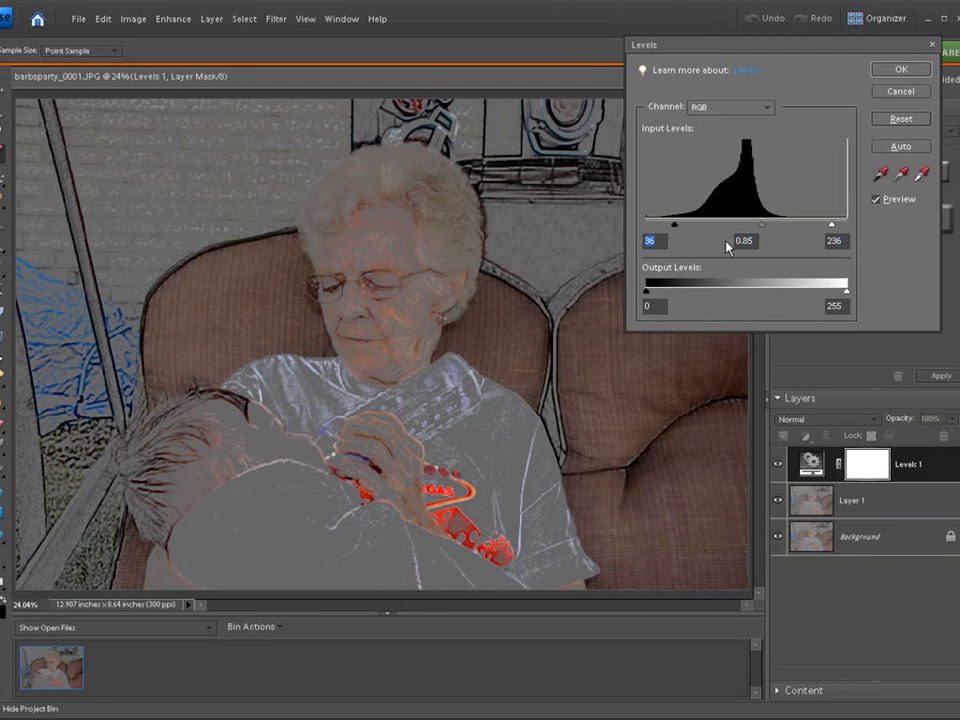
drag(762, 227, 757, 231)
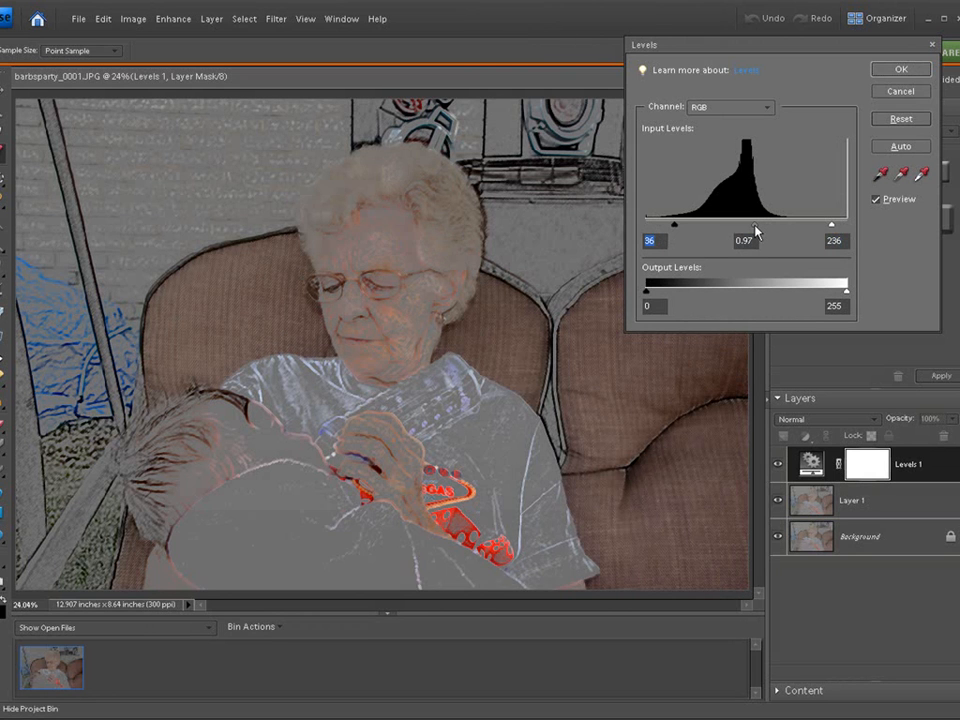
click(754, 229)
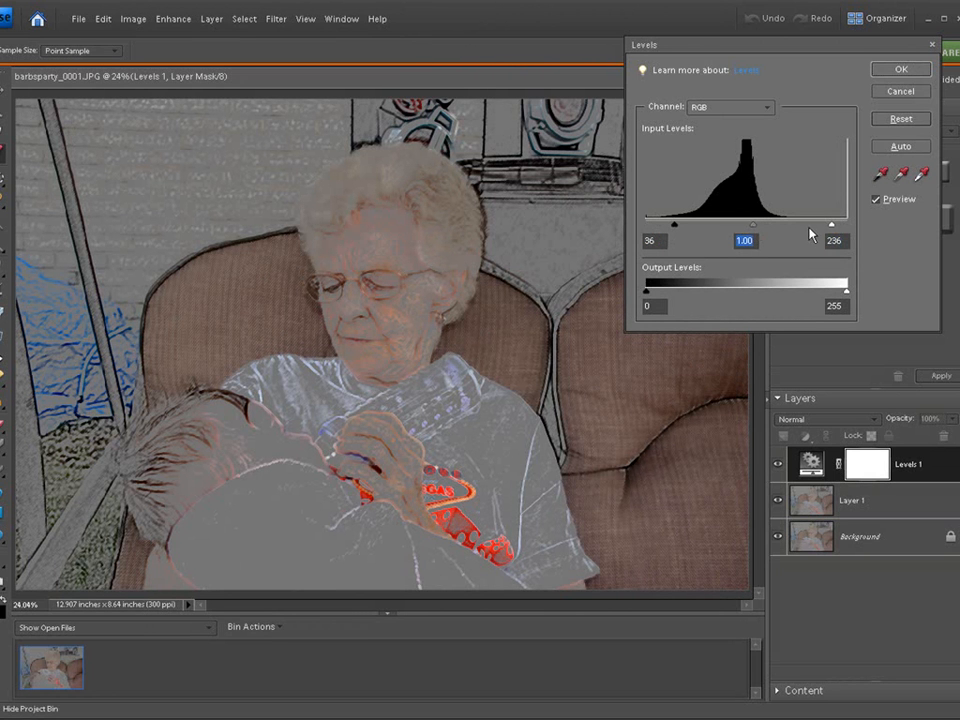
drag(831, 227, 834, 226)
click(896, 70)
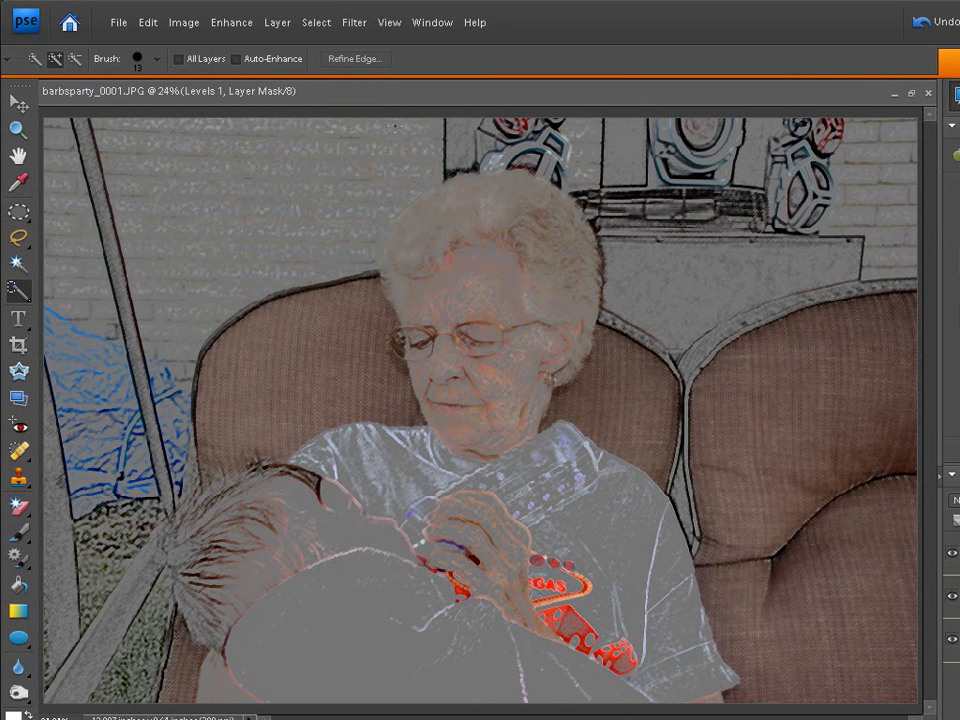
click(347, 22)
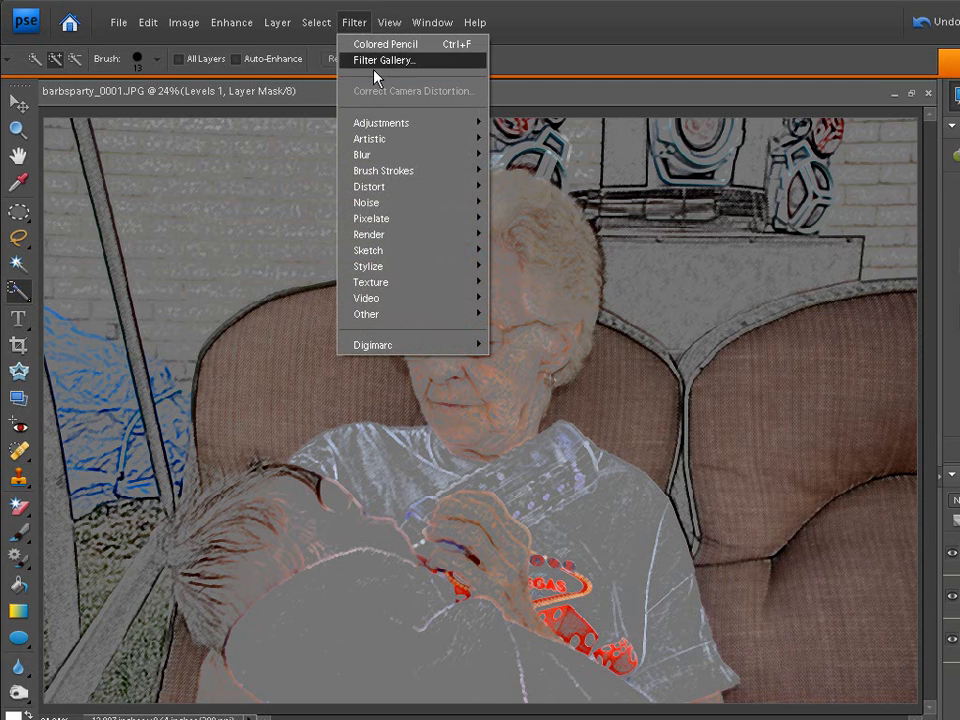
click(360, 22)
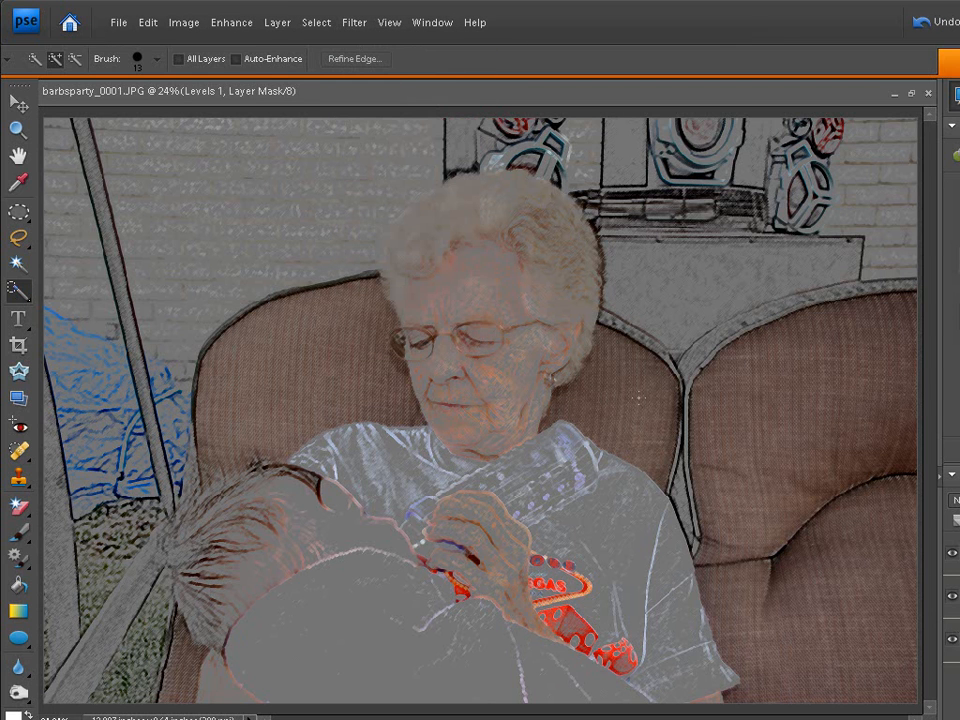